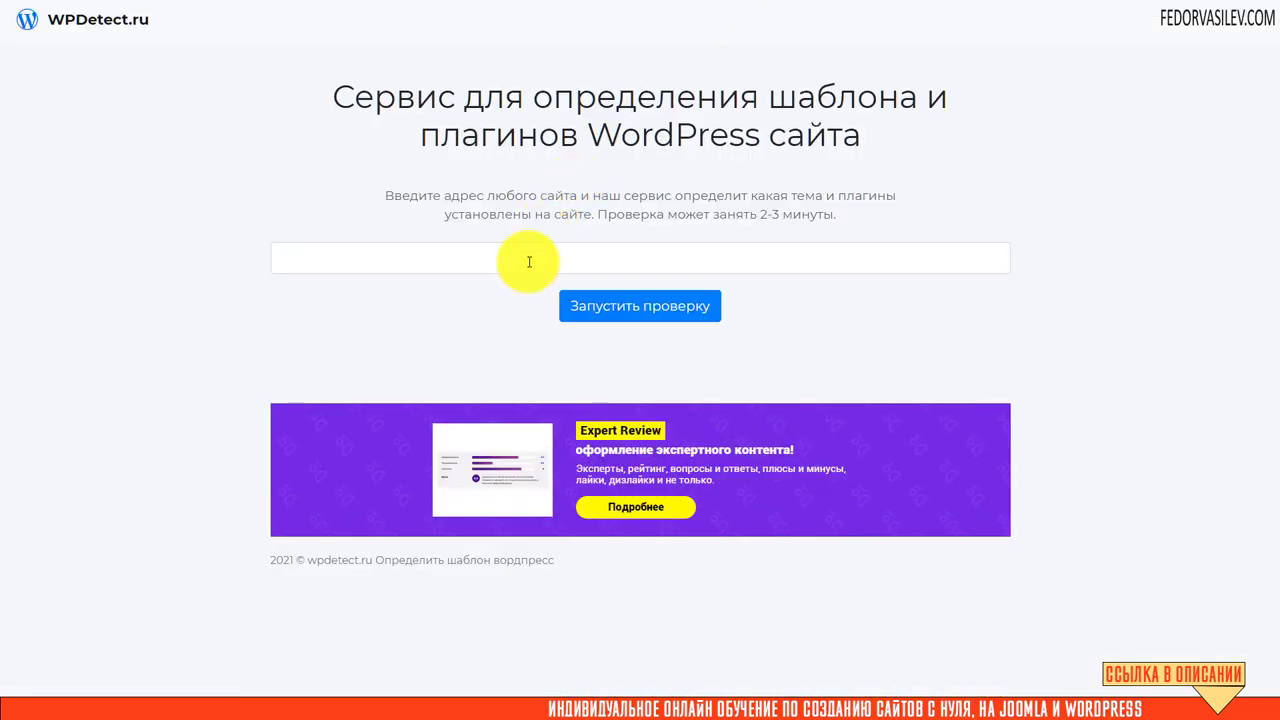
left_click(526, 258)
right_click(528, 262)
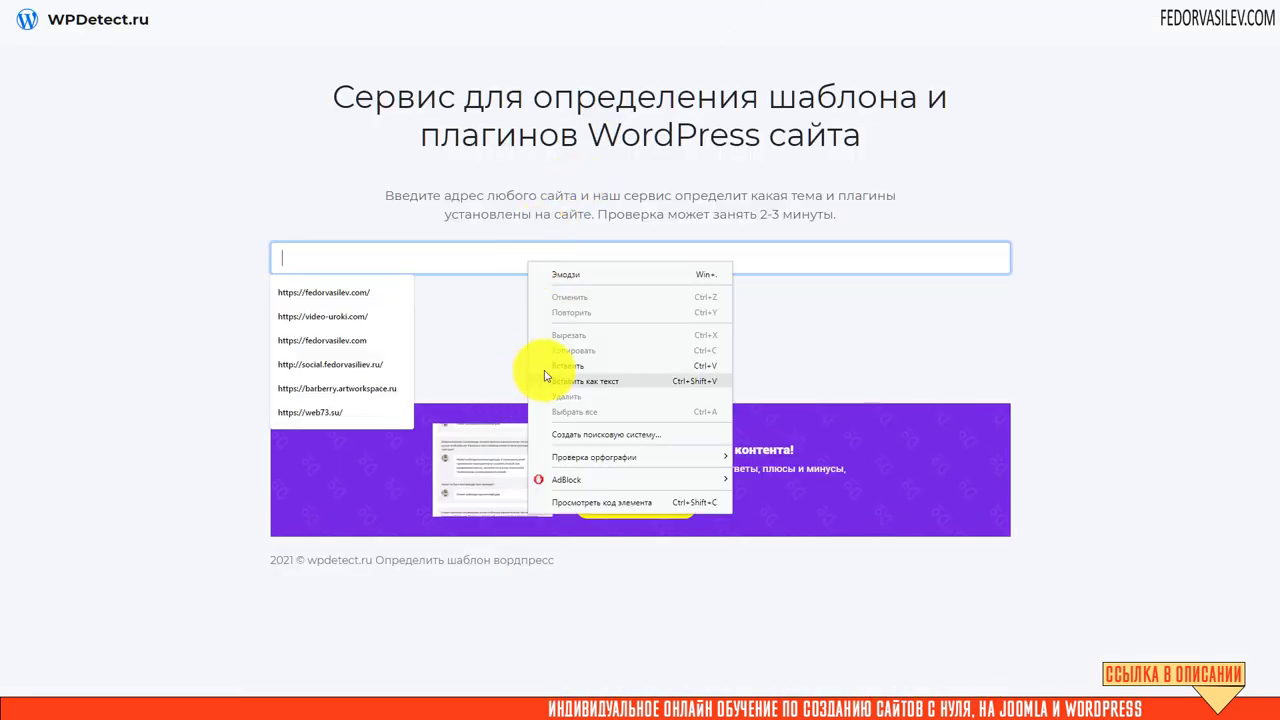
left_click(560, 365)
left_click(611, 307)
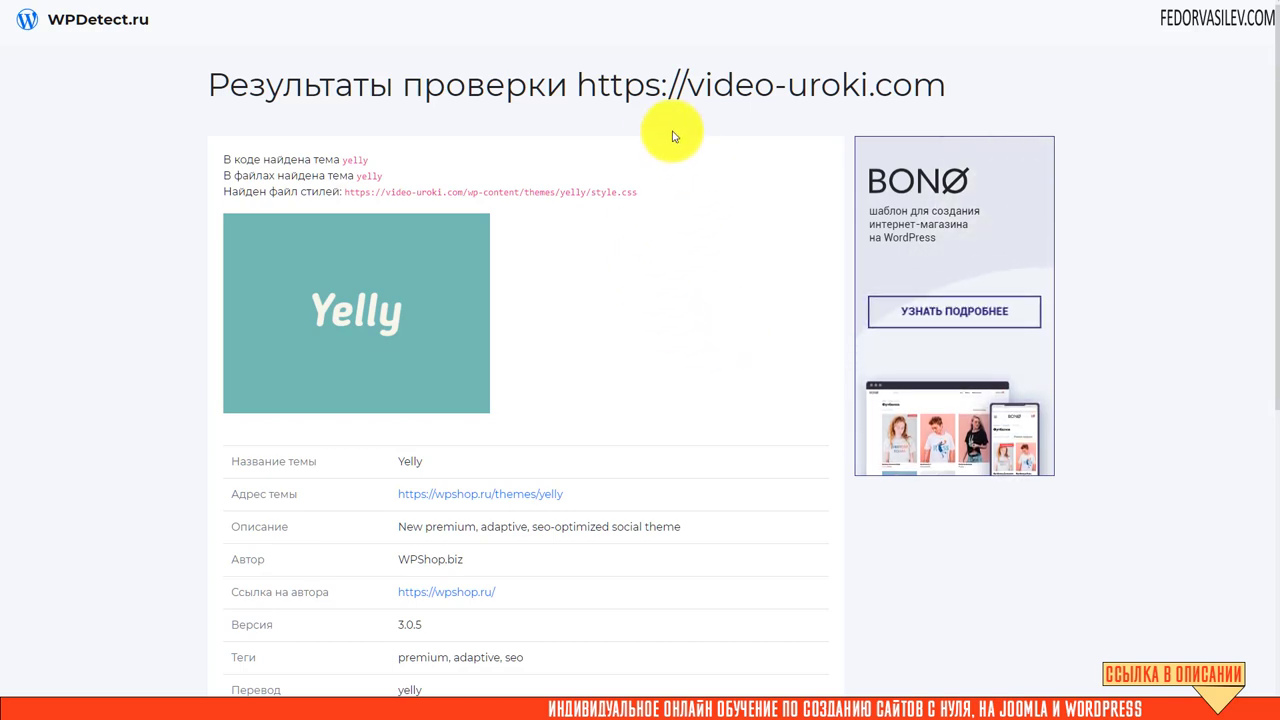
Examine the check results for the site's theme name, author link, theme details and detected plugins
left_click_drag(628, 85, 866, 92)
left_click(1048, 98)
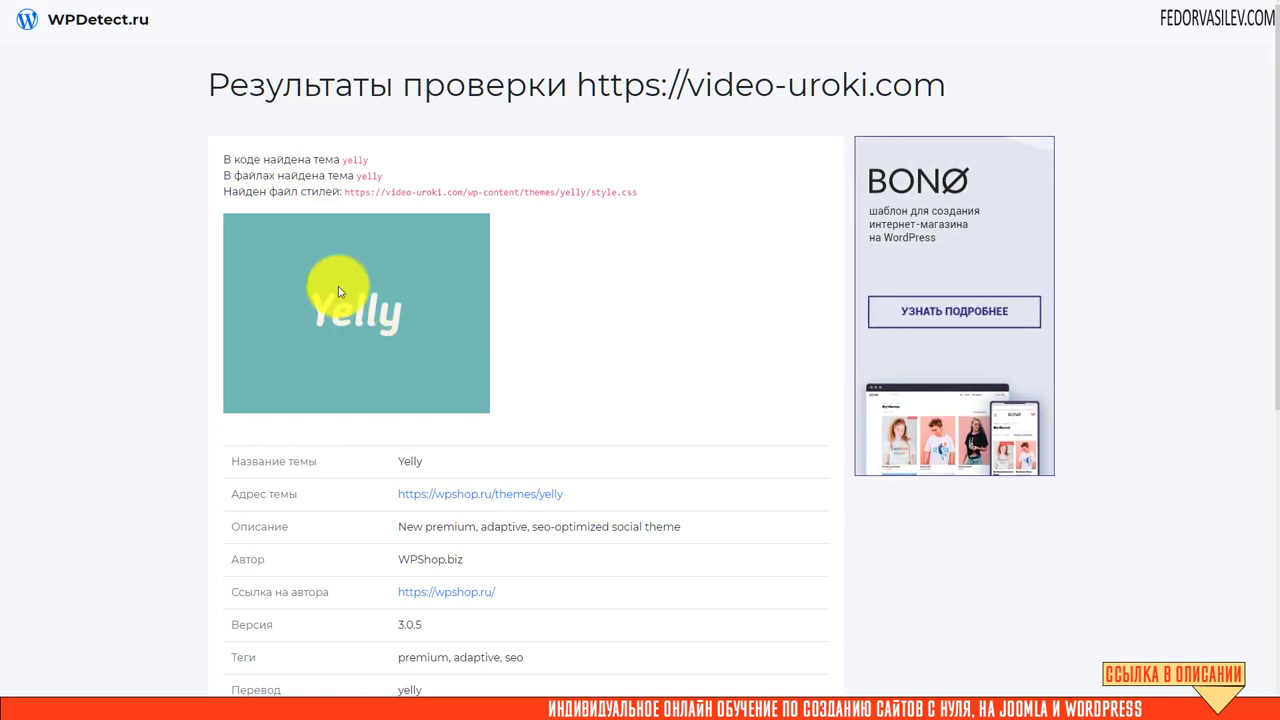
left_click_drag(368, 160, 333, 162)
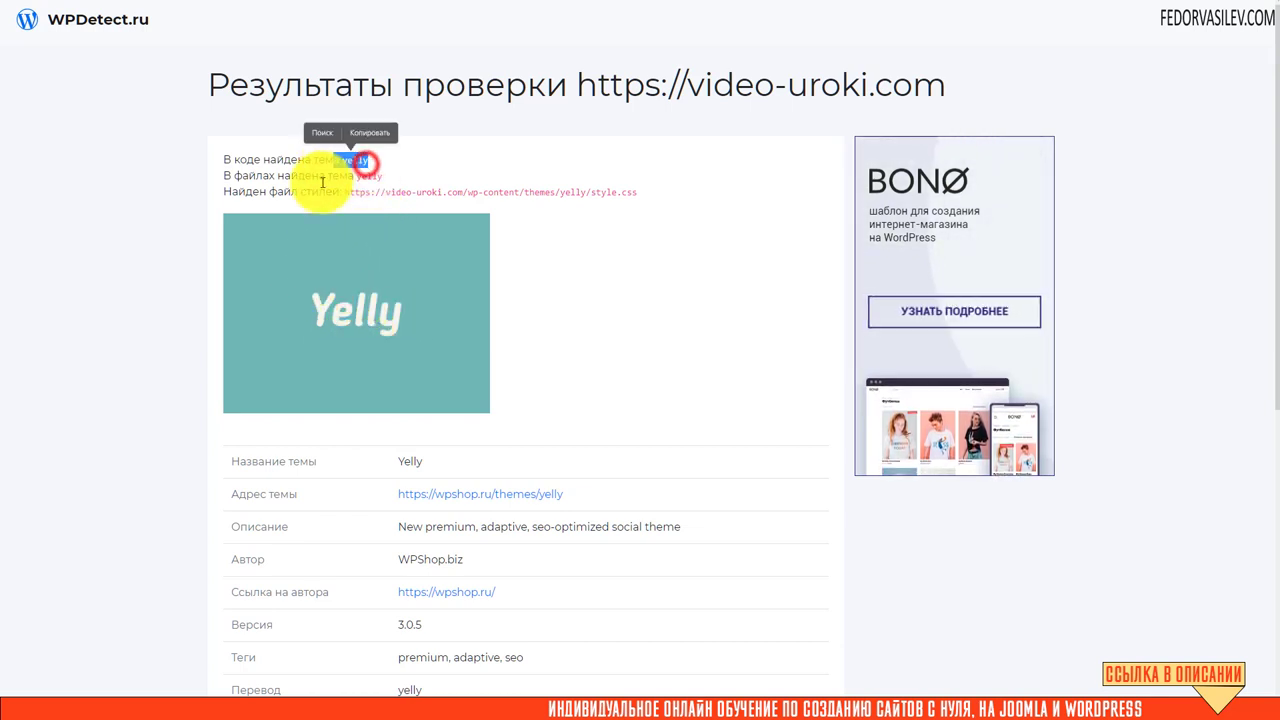
scroll(615, 326, "down", 2)
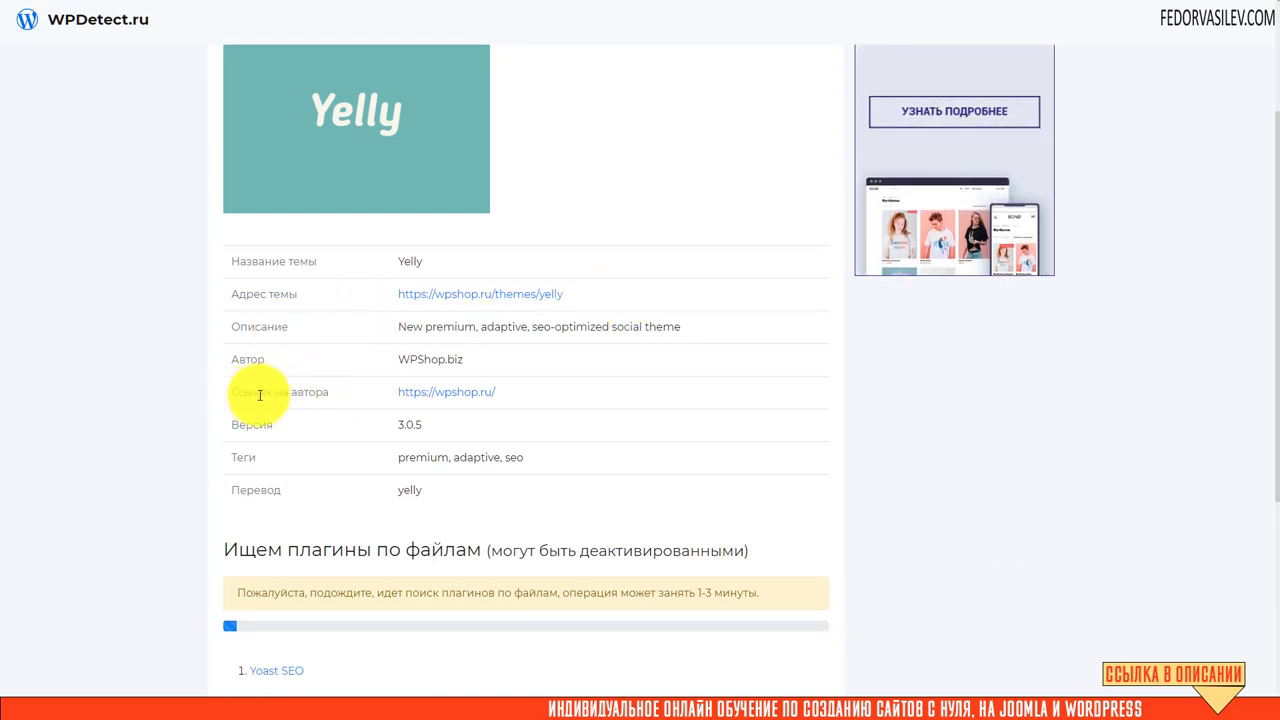
left_click_drag(532, 398, 405, 390)
scroll(600, 370, "down", 2)
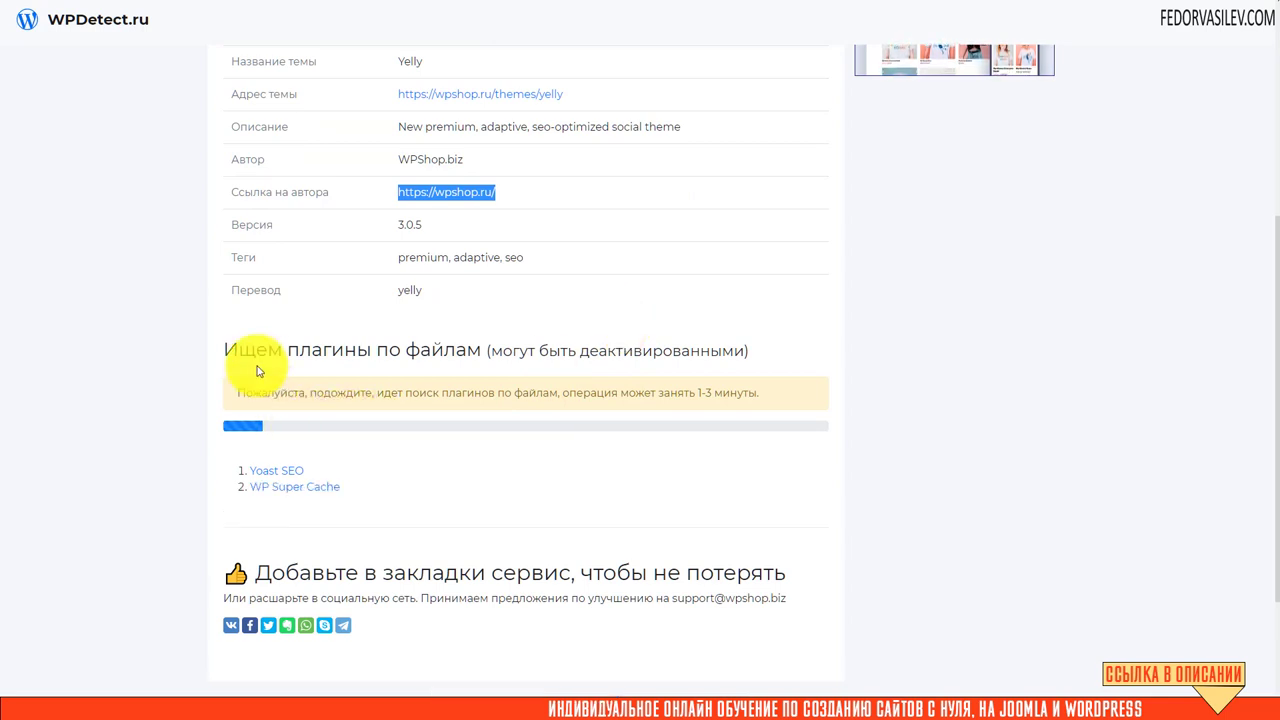
scroll(253, 369, "down", 1)
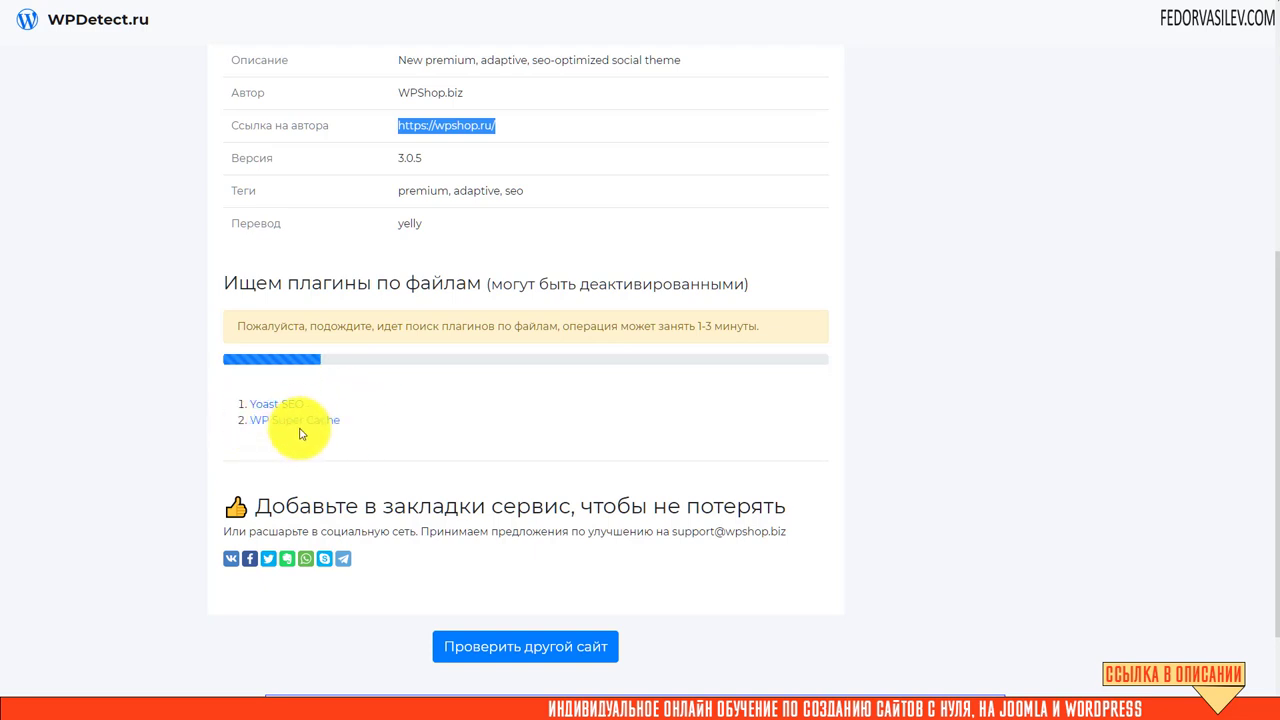
scroll(300, 423, "down", 1)
scroll(302, 424, "down", 1)
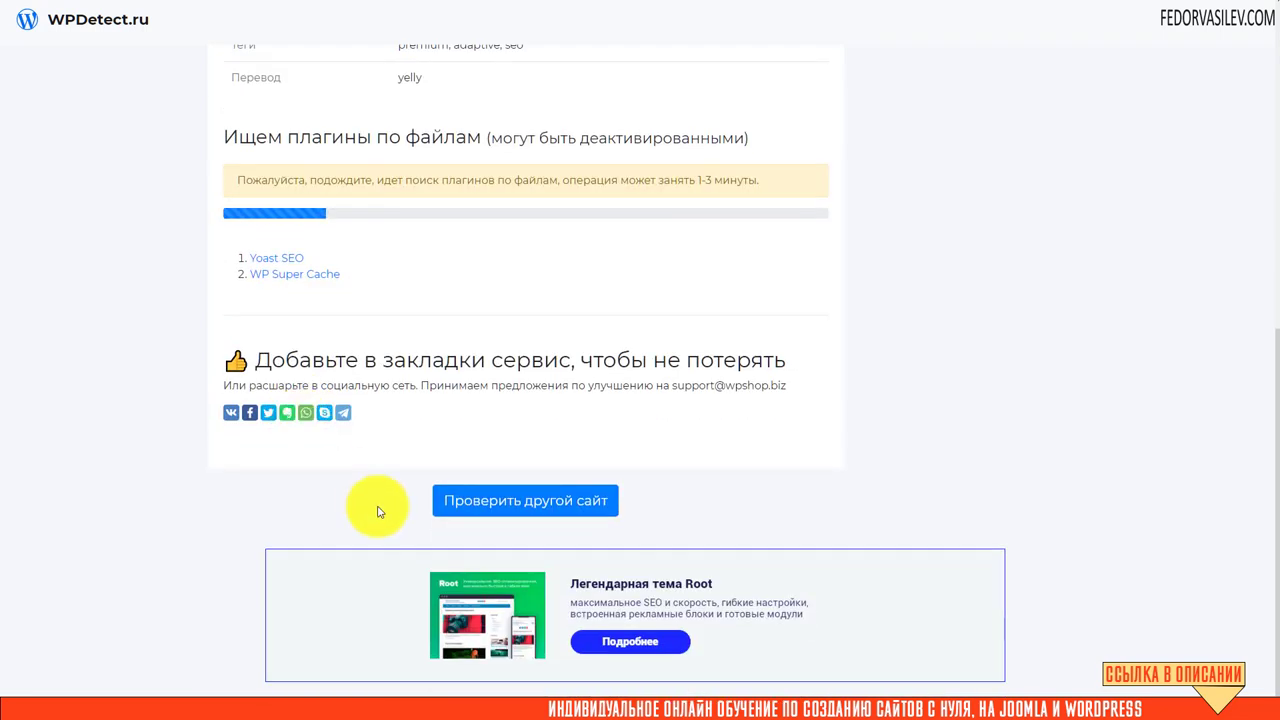
scroll(366, 506, "up", 8)
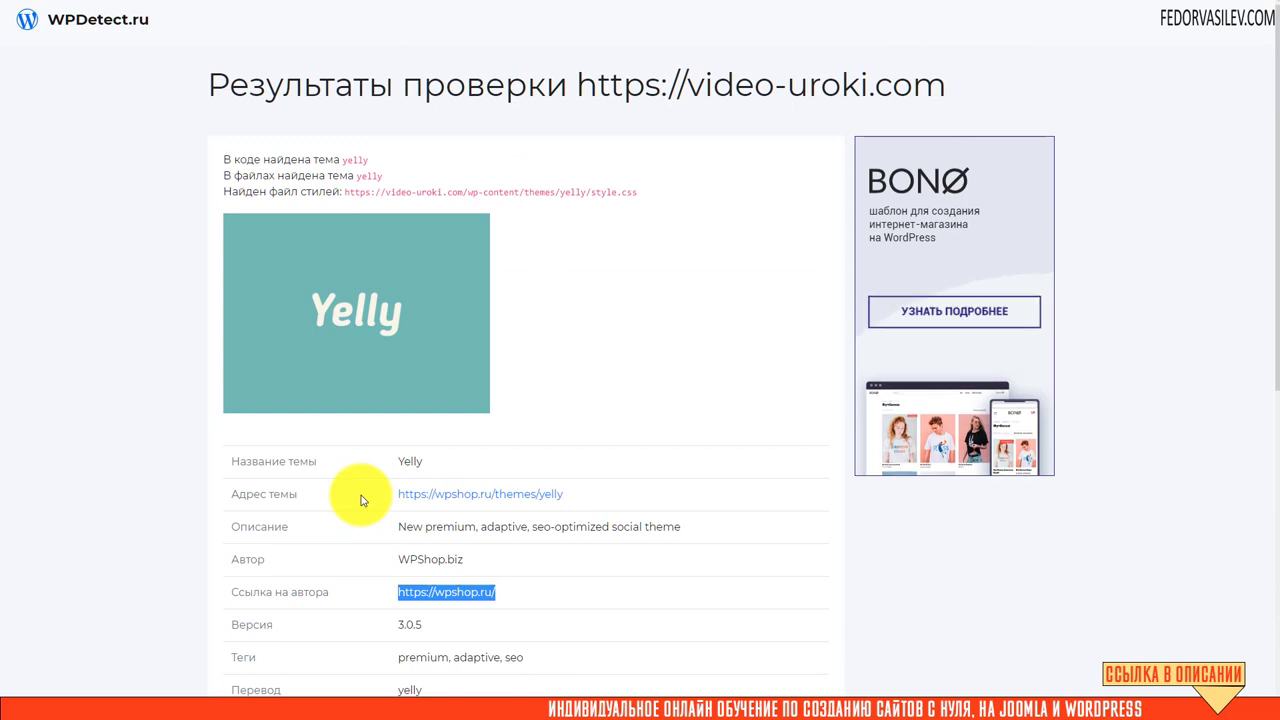
scroll(340, 480, "down", 4)
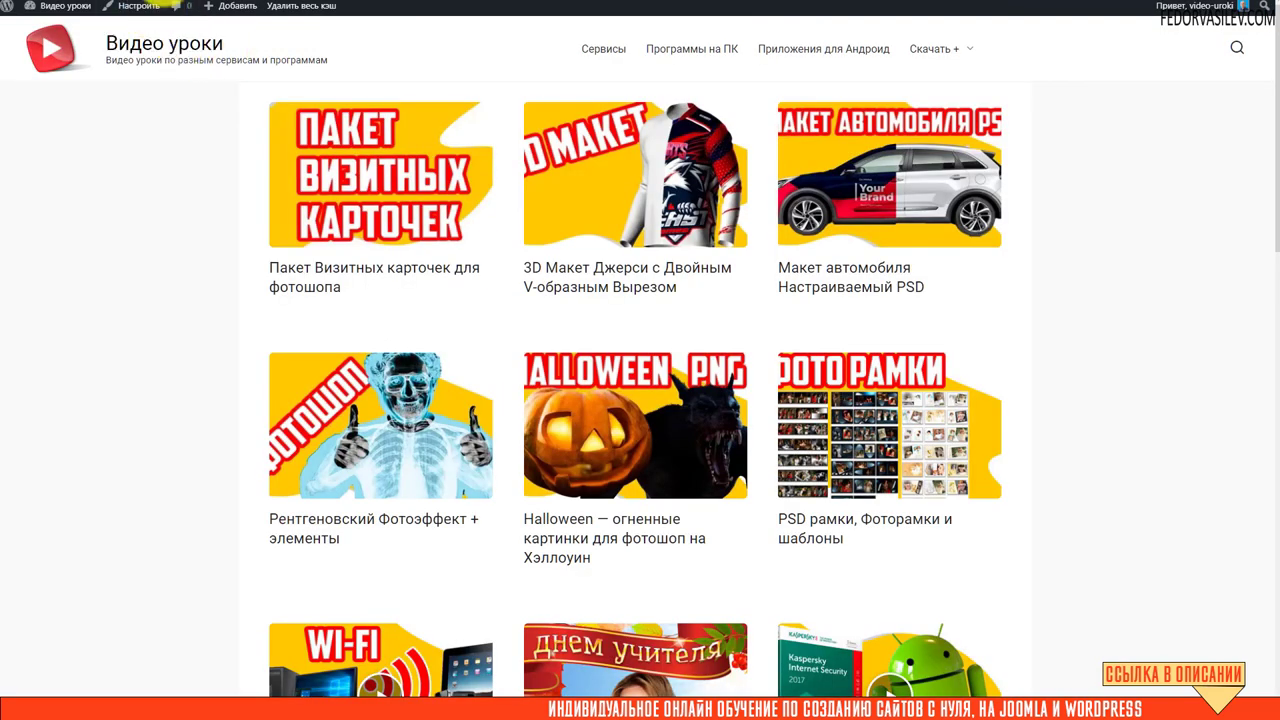
left_click(183, 12)
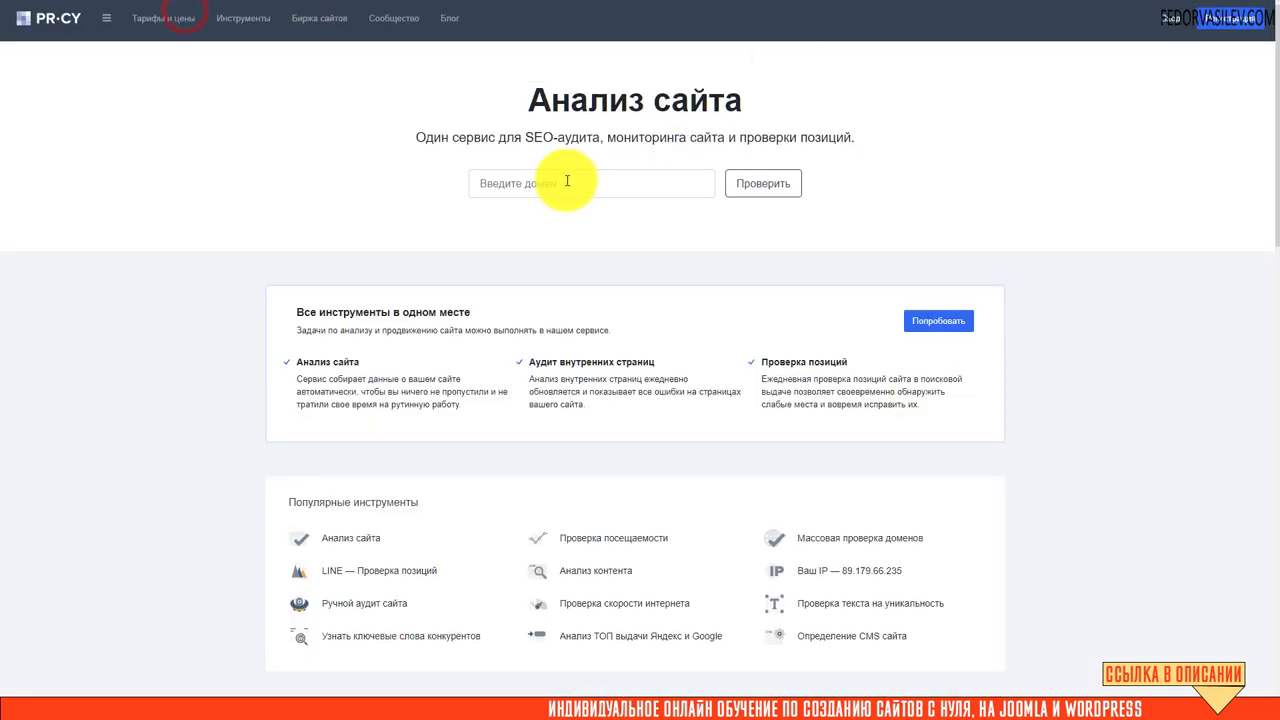
right_click(567, 181)
left_click(586, 280)
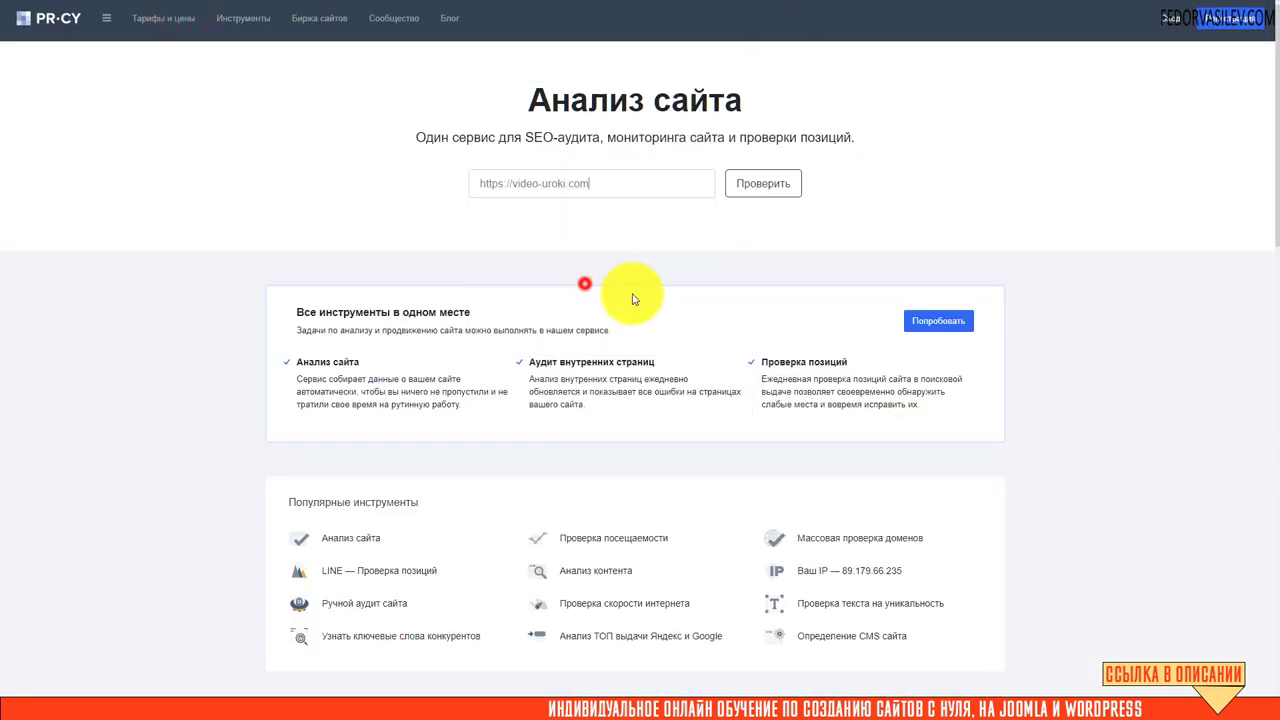
left_click(755, 183)
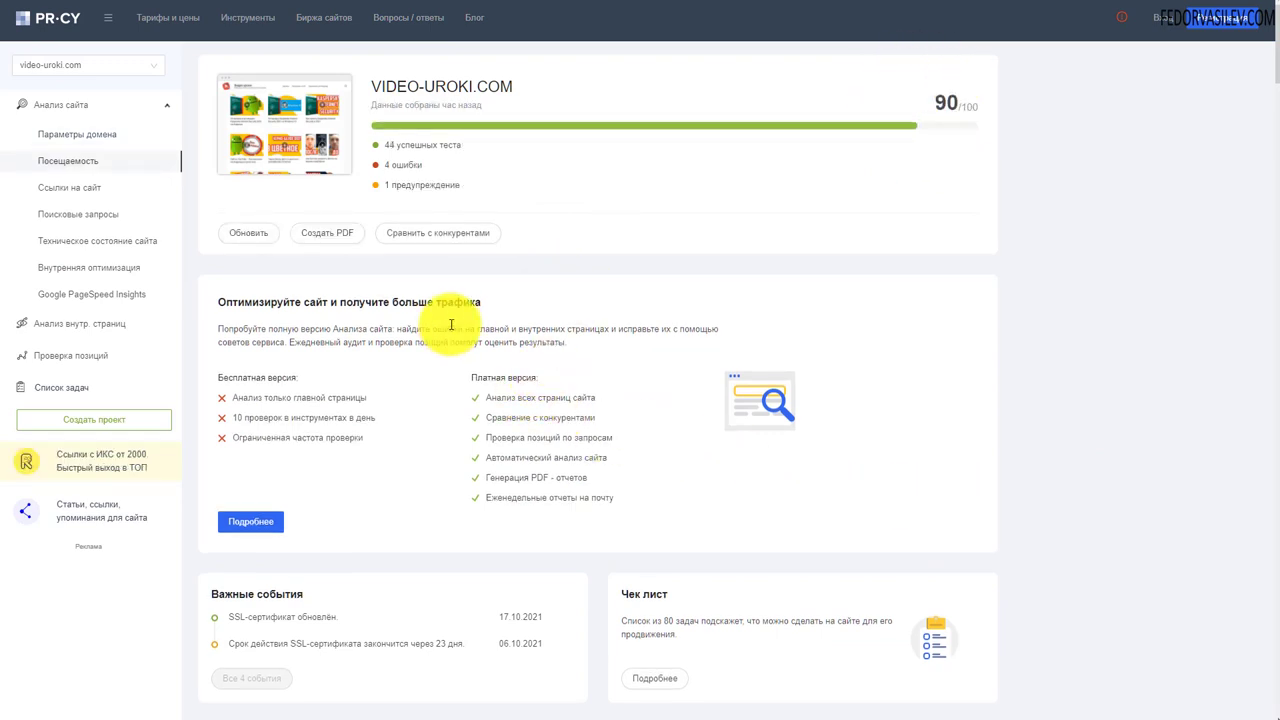
Open the Yandex search listing of the site's indexed pages from the report's domain parameters
scroll(470, 305, "down", 3)
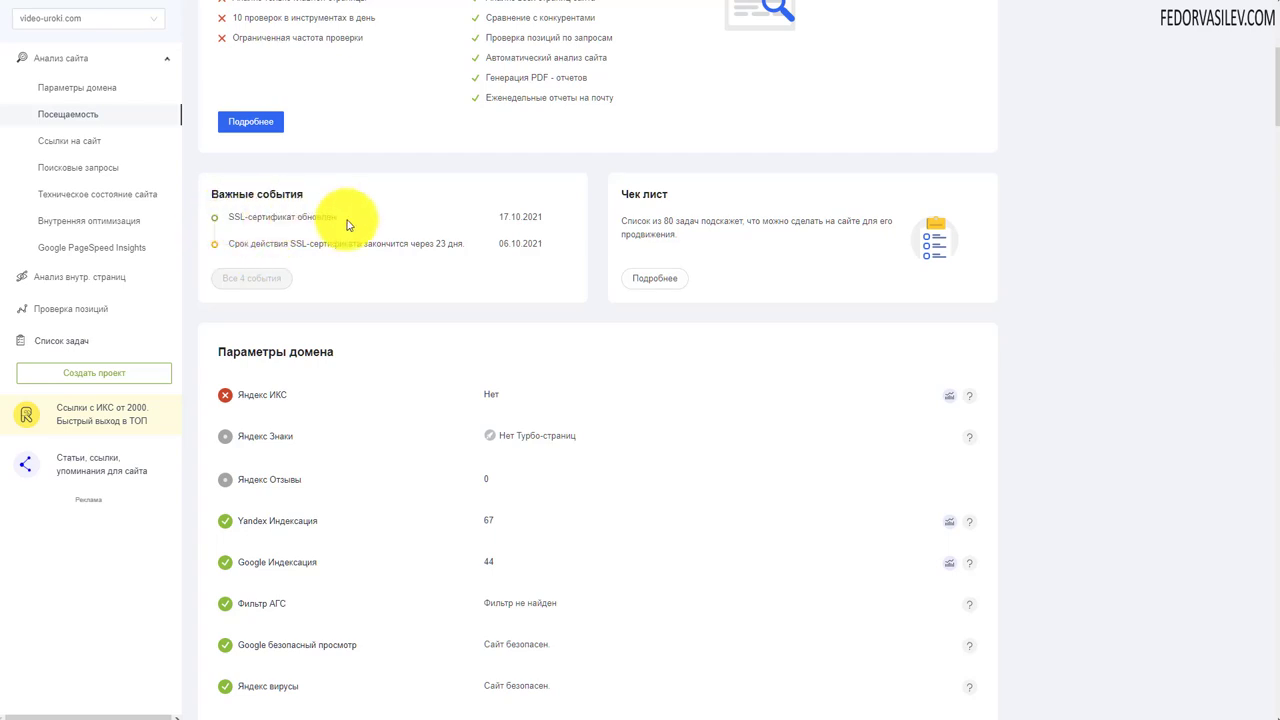
scroll(347, 225, "down", 2)
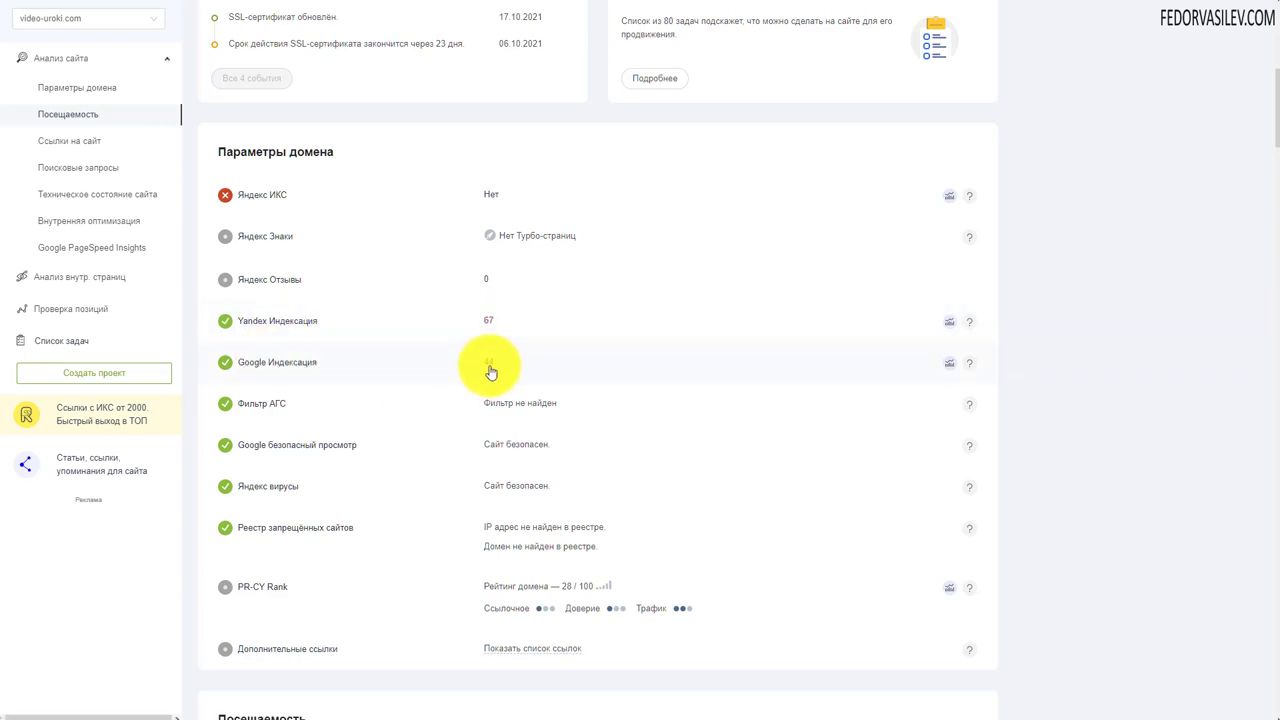
left_click(488, 320)
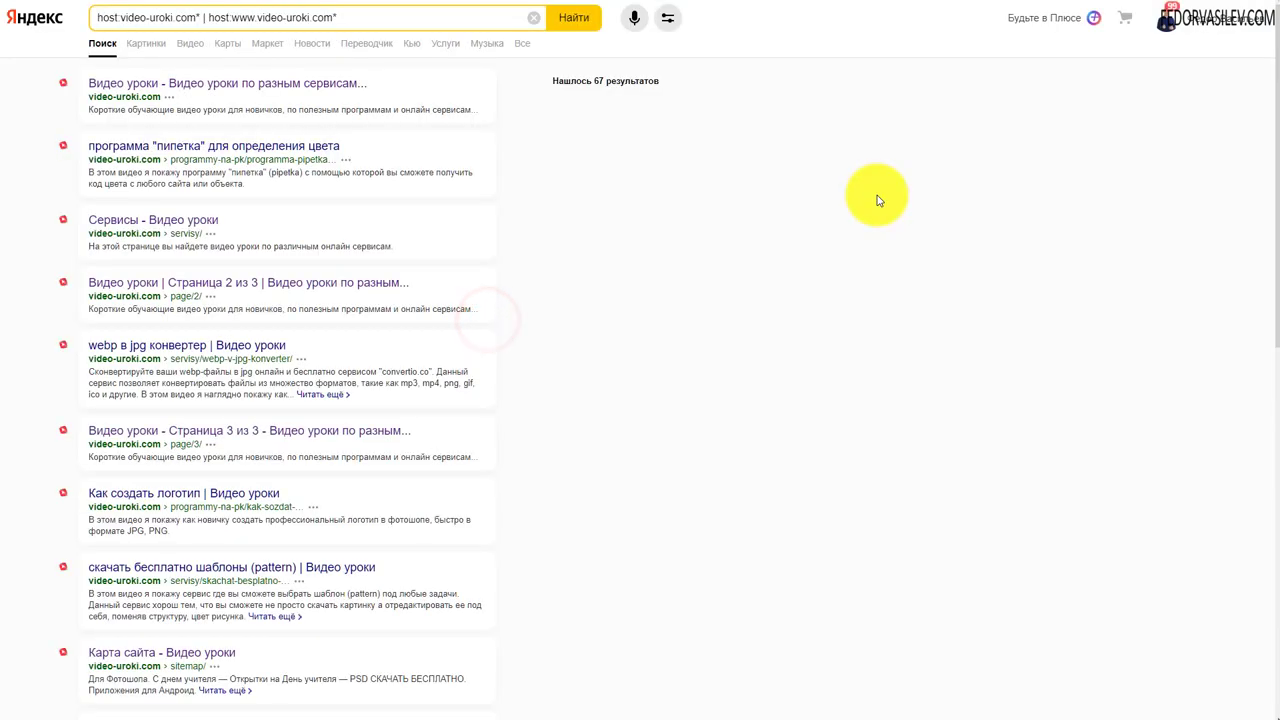
Examine the host search query and the video-uroki.com pages indexed by Yandex, down to the Halloween result
left_click_drag(359, 16, 34, 29)
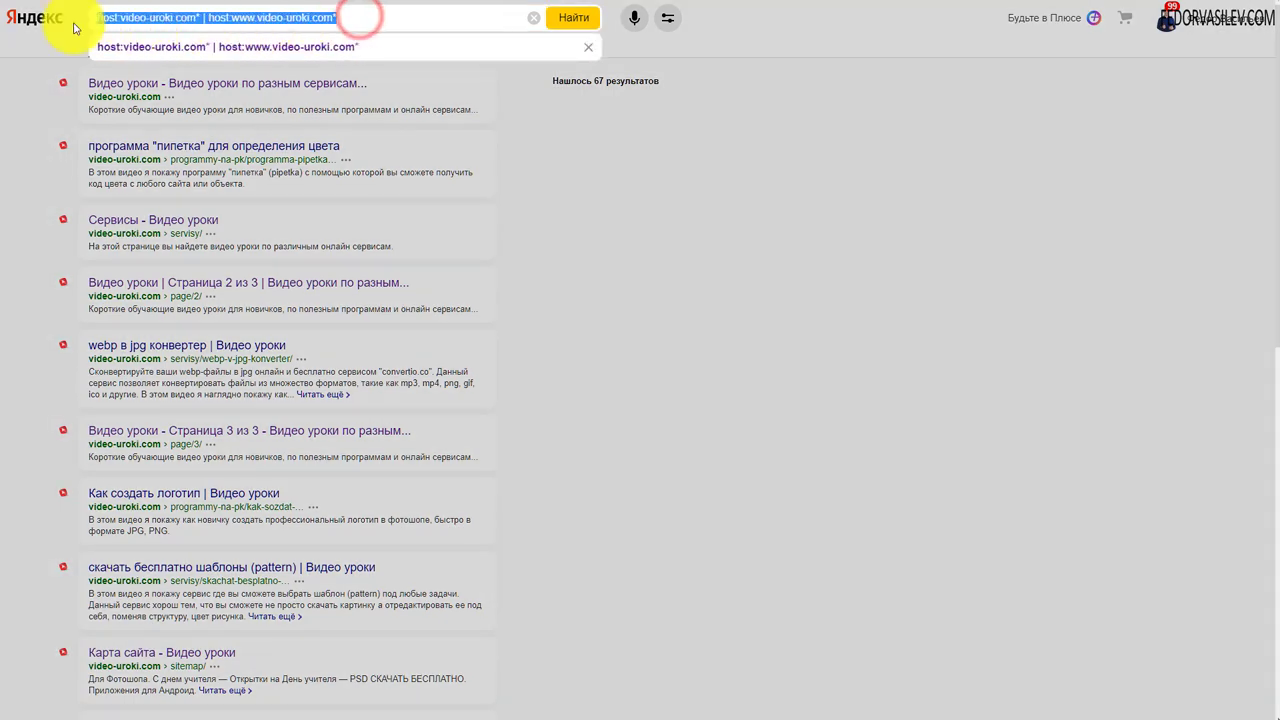
left_click(694, 211)
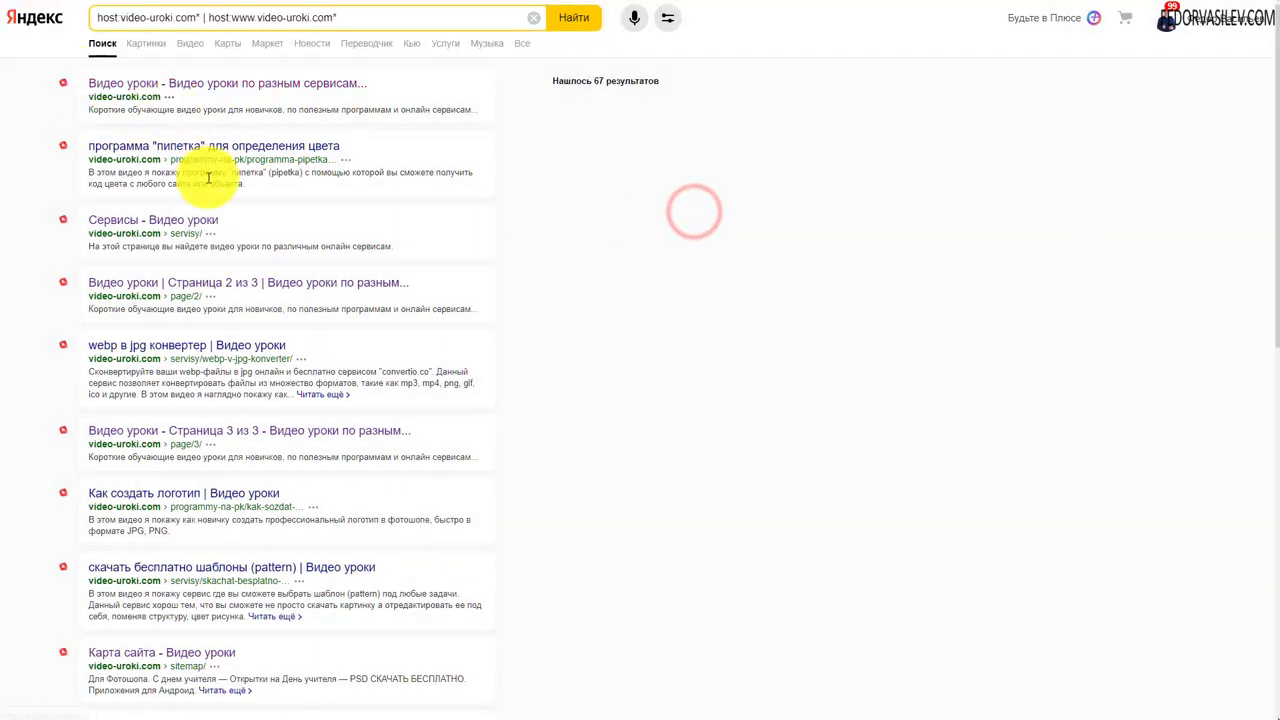
scroll(175, 292, "down", 3)
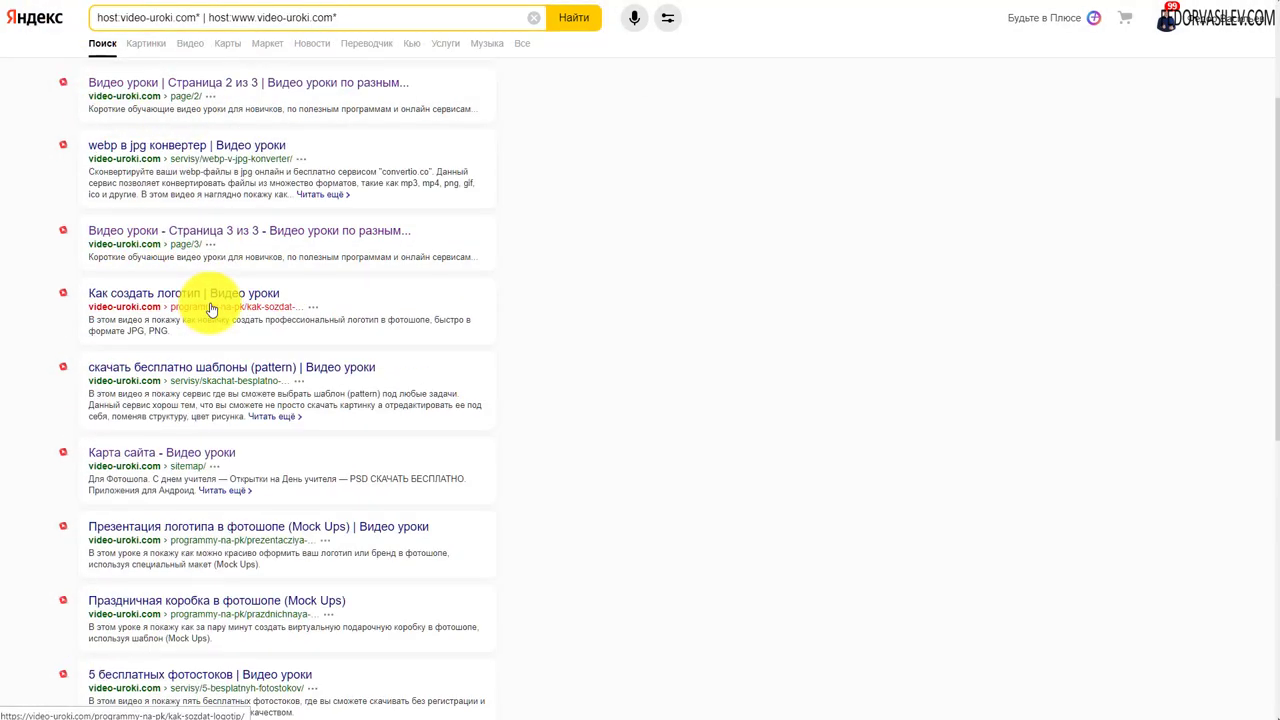
scroll(129, 320, "up", 3)
left_click_drag(352, 17, 100, 36)
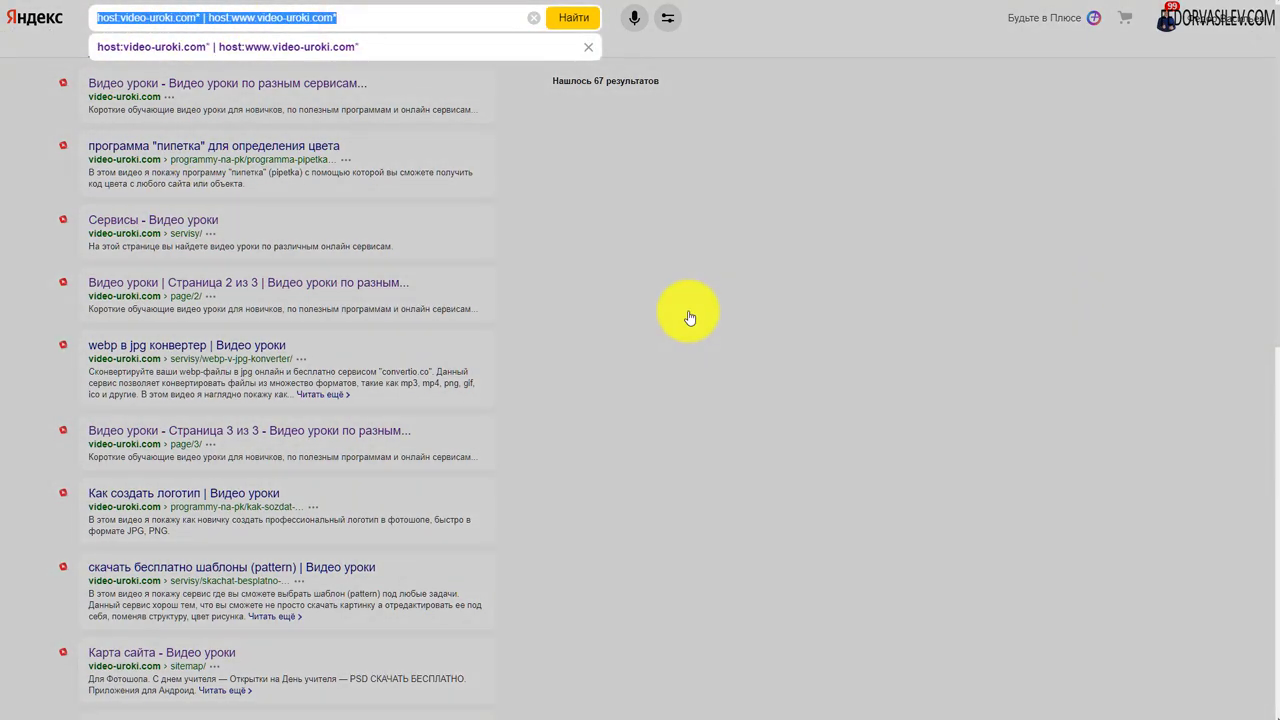
left_click(689, 310)
scroll(265, 240, "down", 4)
scroll(279, 205, "down", 2)
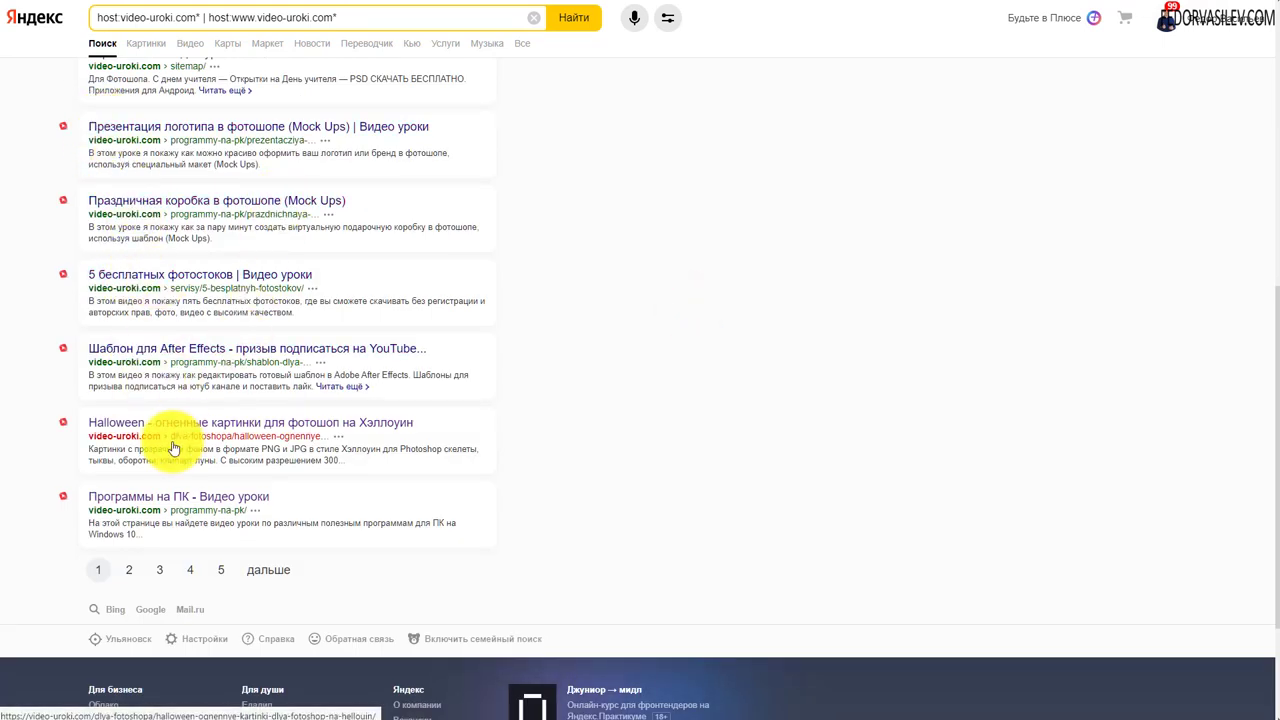
left_click(193, 423)
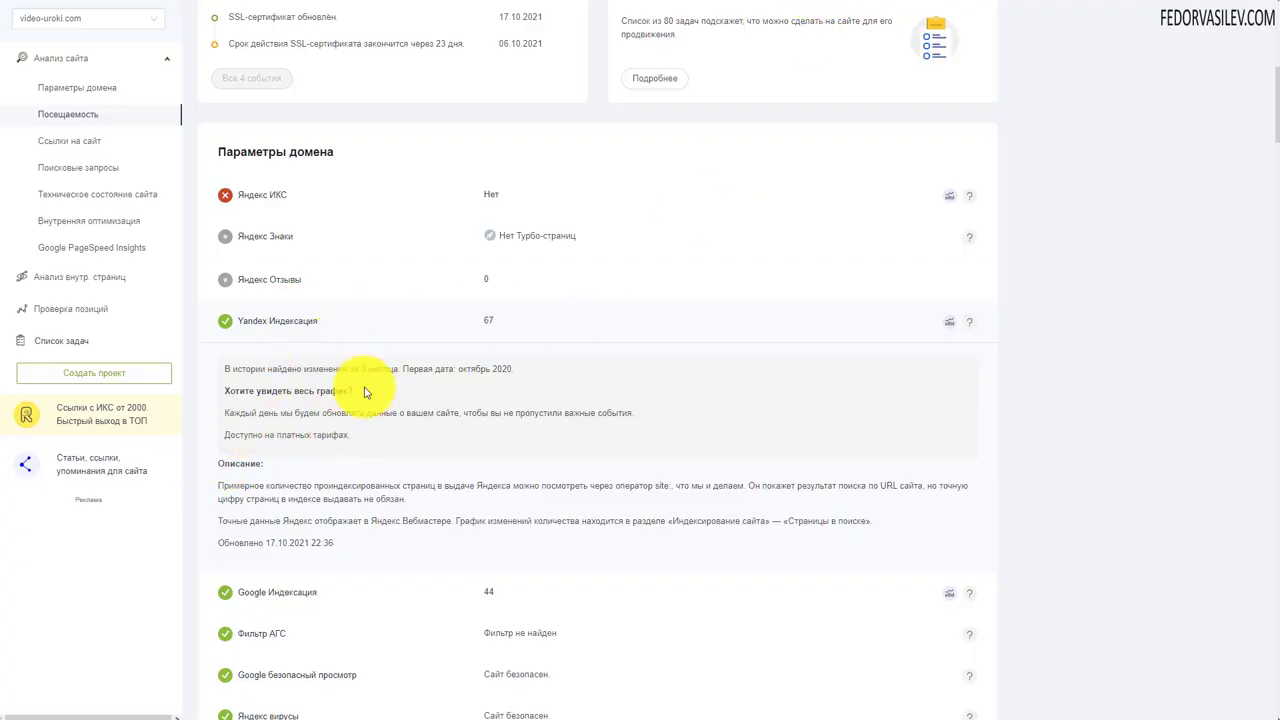
Back in the PR-CY report, collapse the Yandex indexing details, and expand and collapse the Google indexing details
left_click(435, 316)
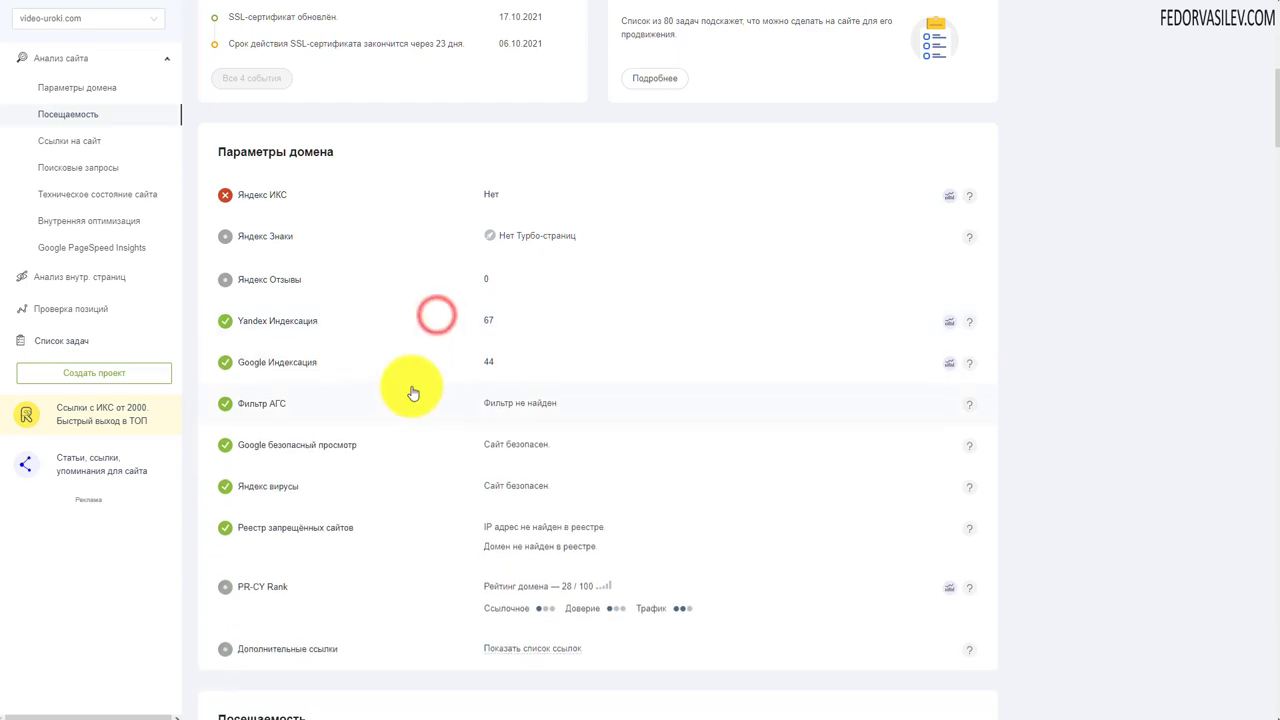
left_click(379, 364)
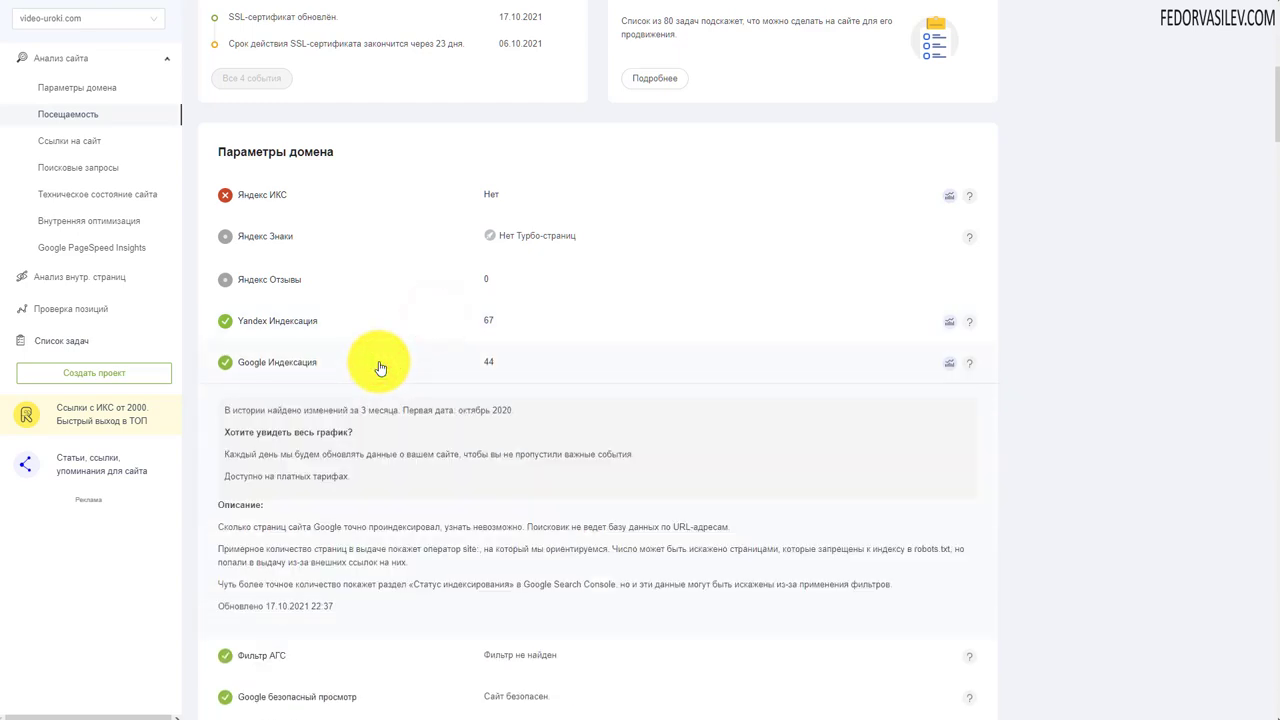
left_click(380, 368)
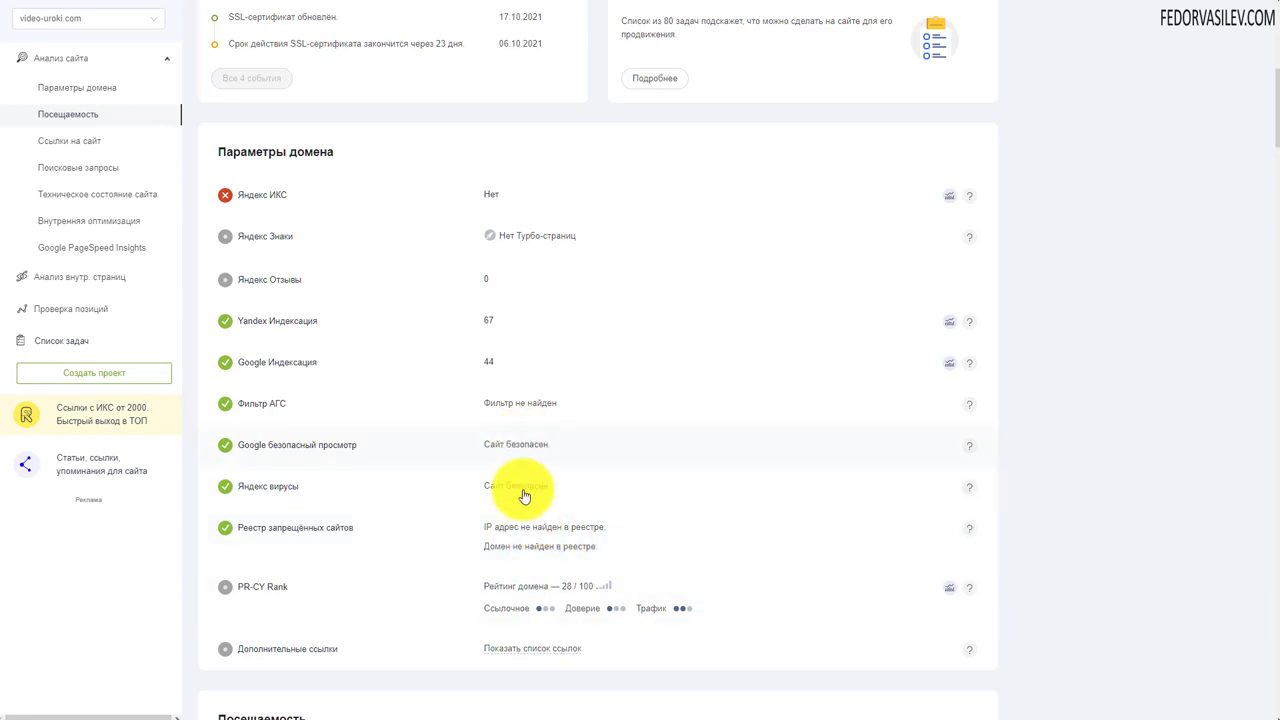
Review the report's overall score, domain parameters, traffic, counter and IP history, links to the site and search queries
scroll(534, 518, "down", 1)
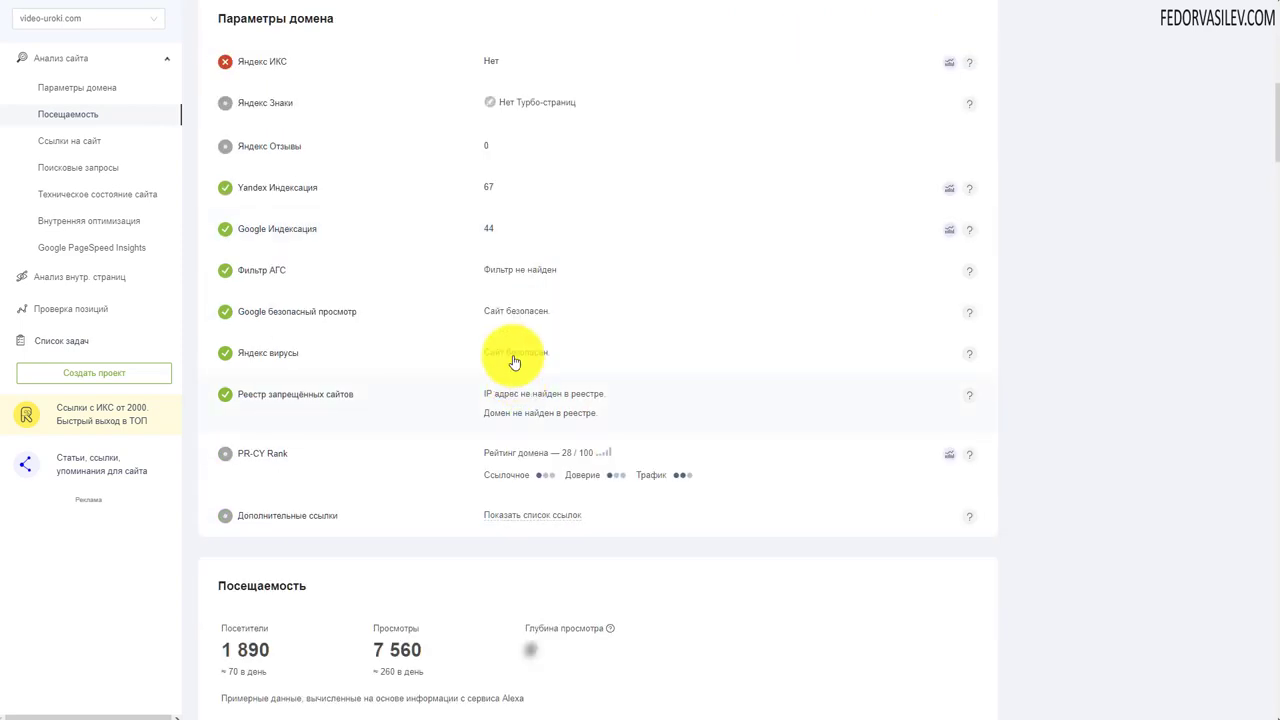
scroll(514, 400, "up", 7)
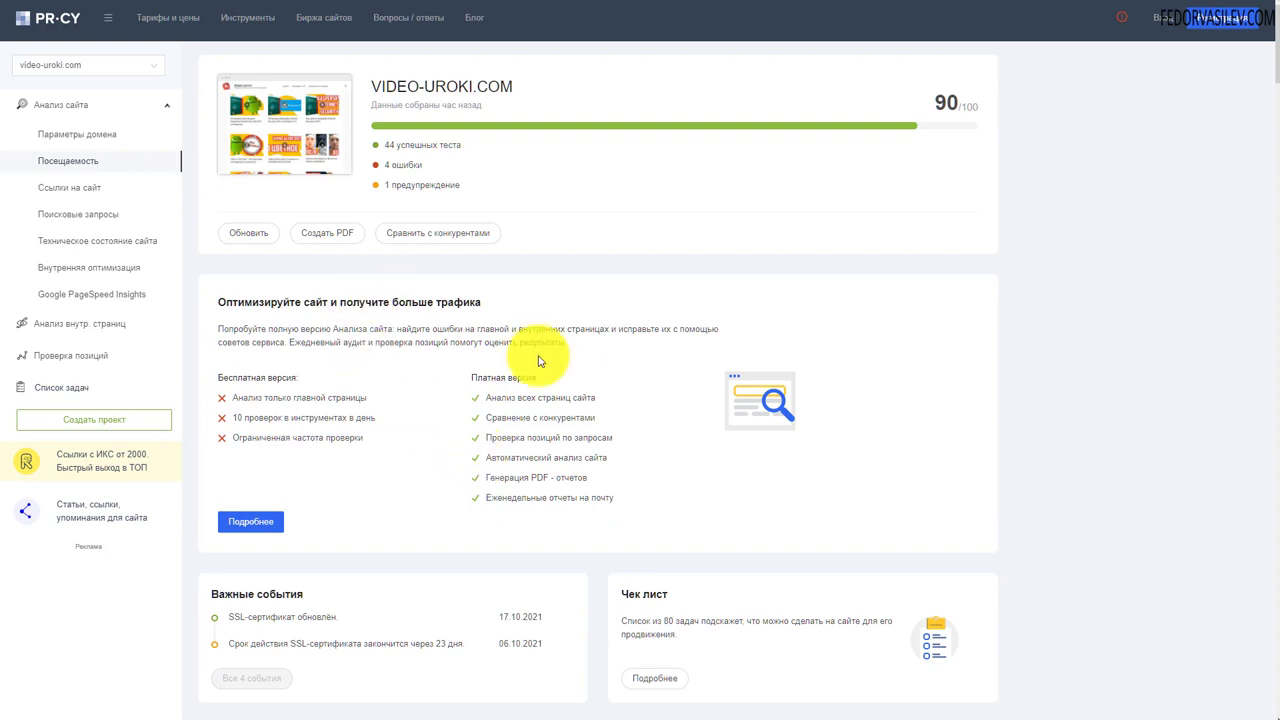
scroll(551, 354, "down", 10)
scroll(694, 271, "down", 2)
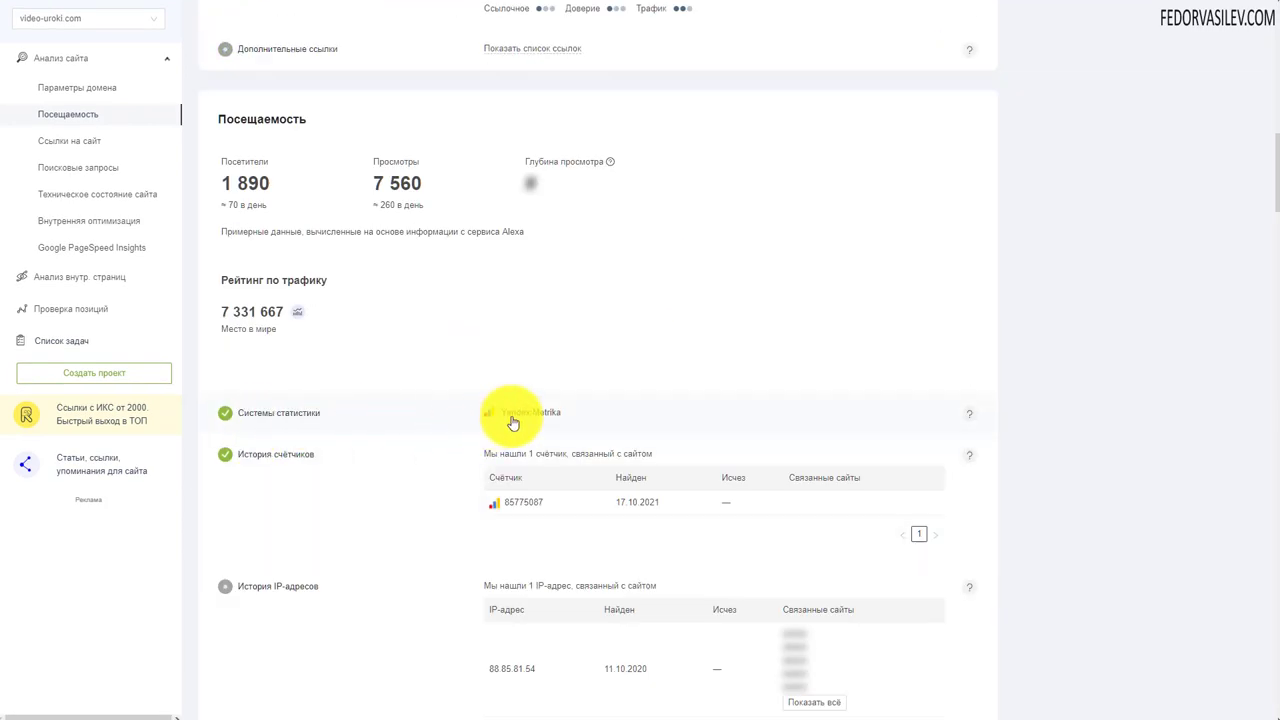
scroll(591, 306, "down", 2)
scroll(540, 297, "down", 2)
mouse_move(796, 252)
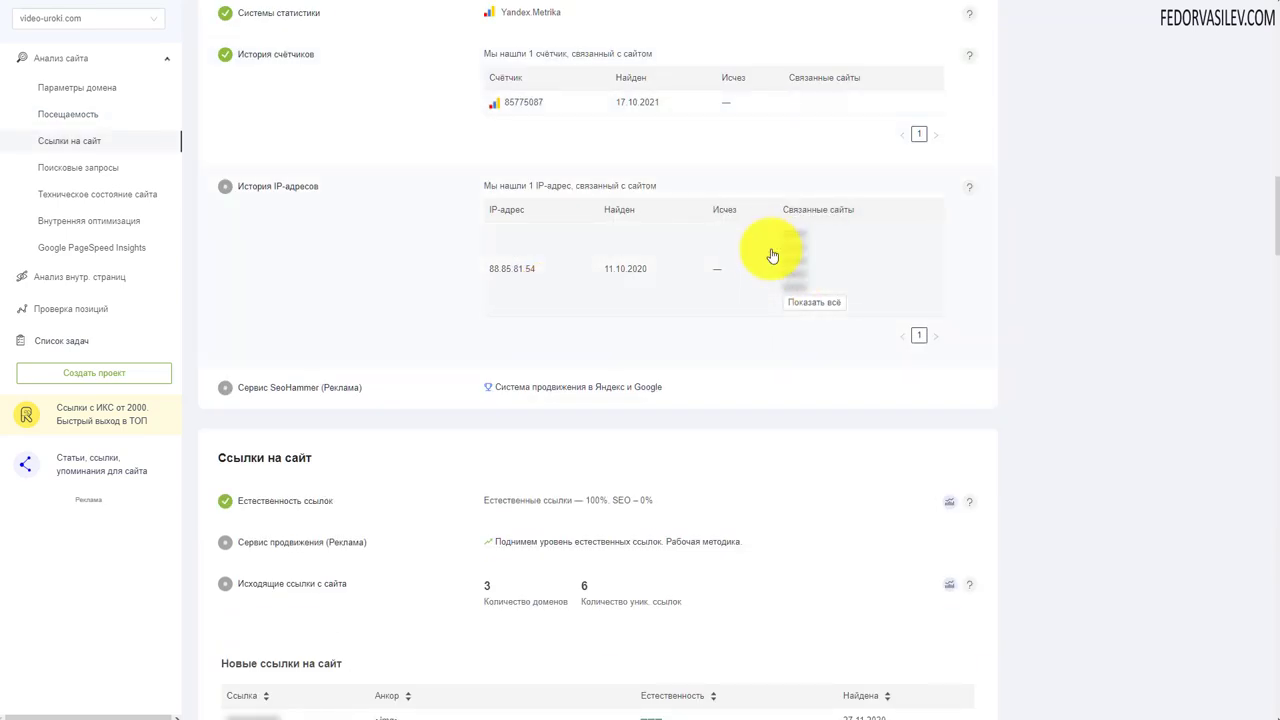
scroll(626, 209, "down", 1)
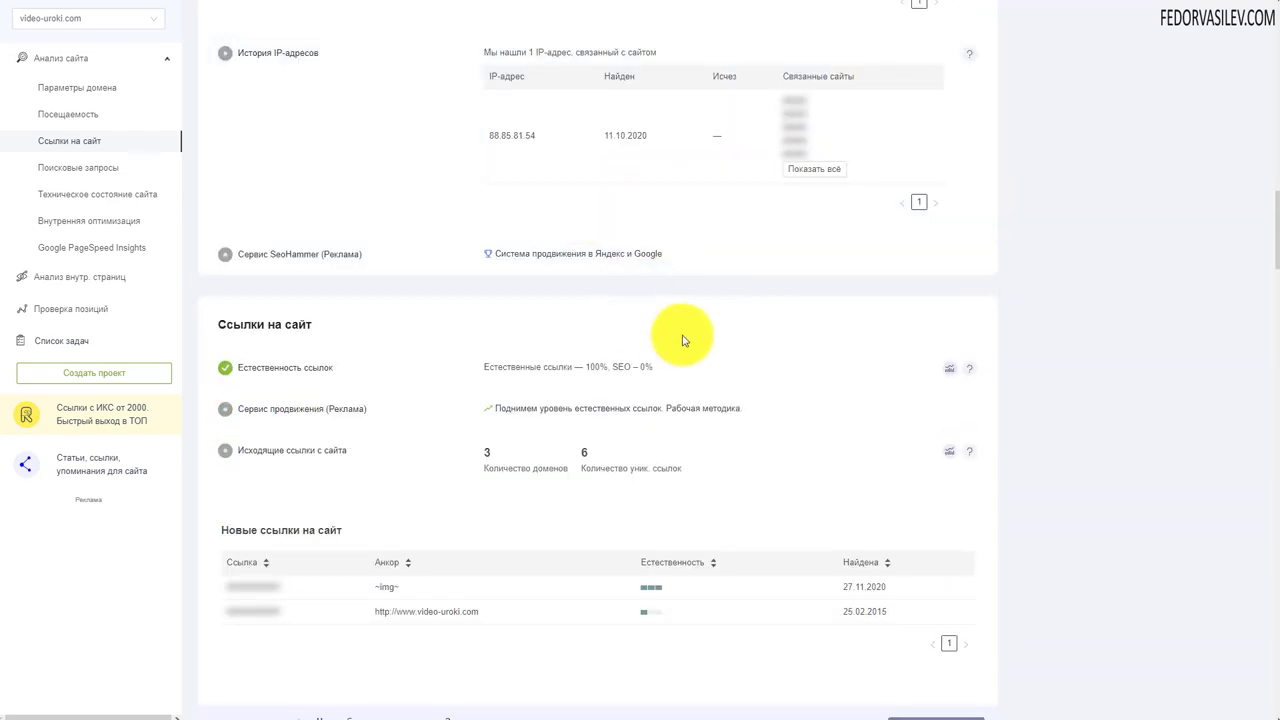
scroll(766, 357, "down", 6)
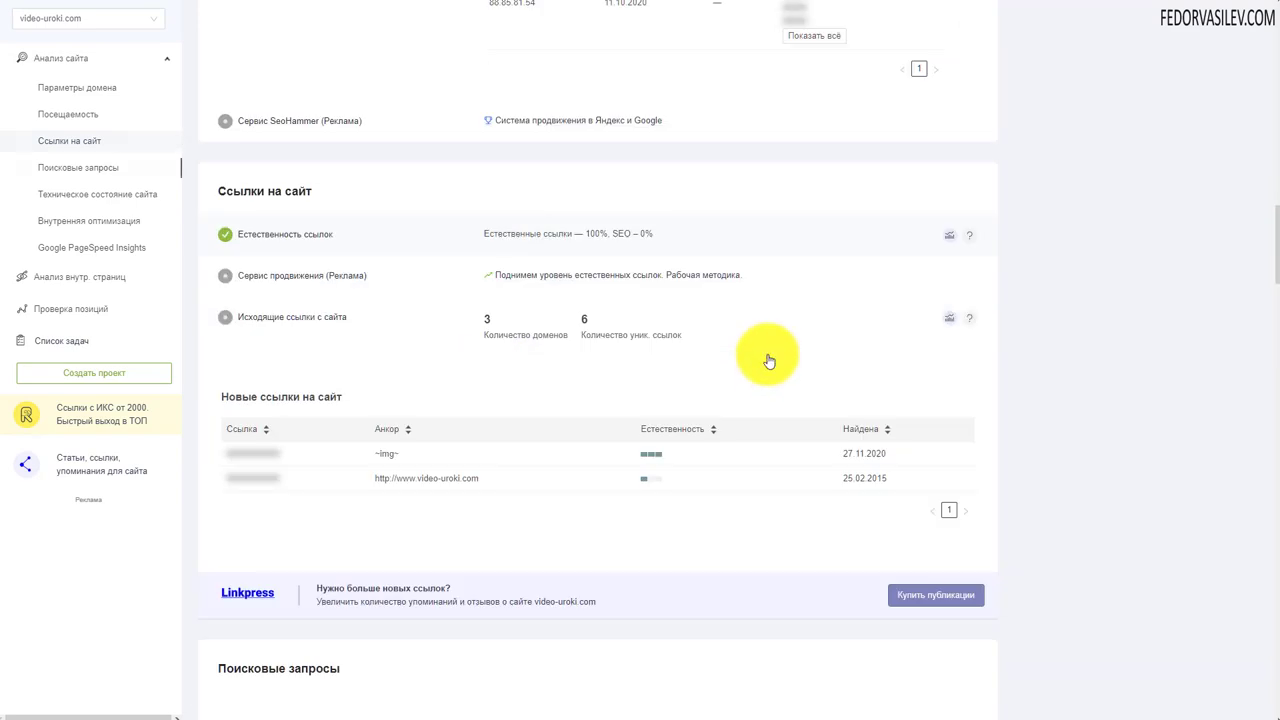
scroll(783, 311, "down", 5)
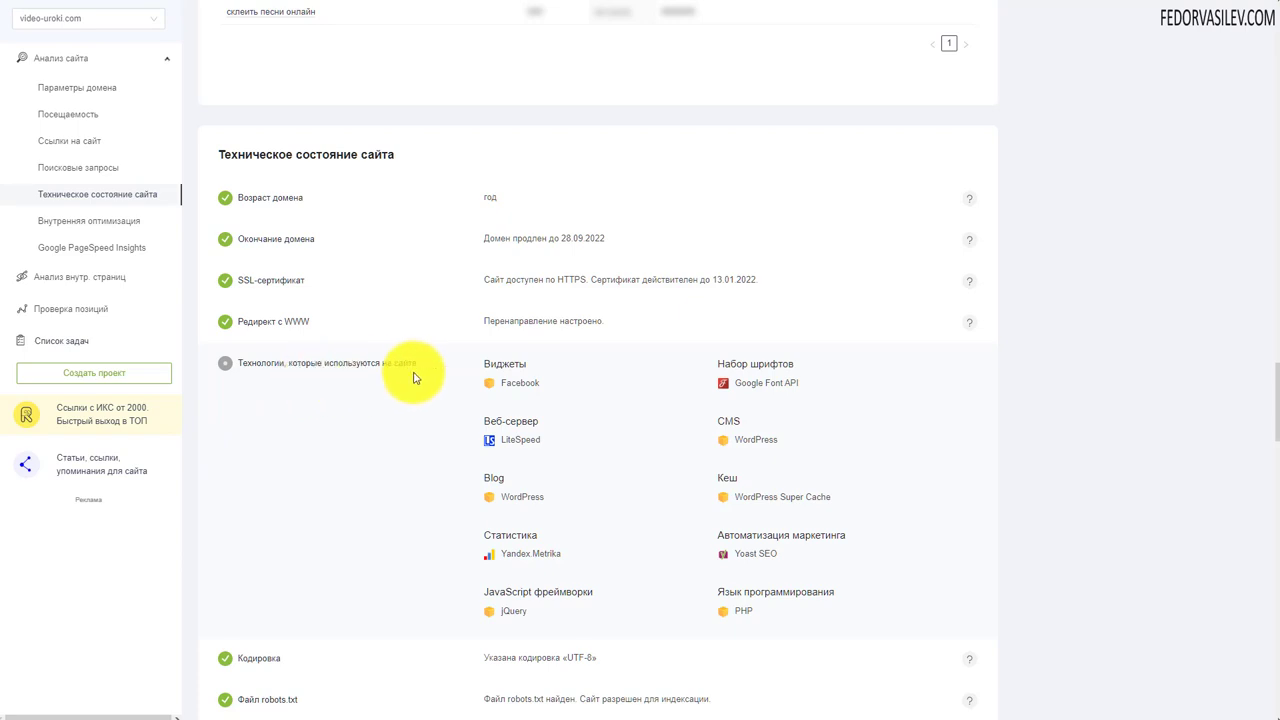
Examine the technologies used on the site, including its CMS and SEO plugin, and the remaining technical checks
left_click_drag(736, 440, 777, 440)
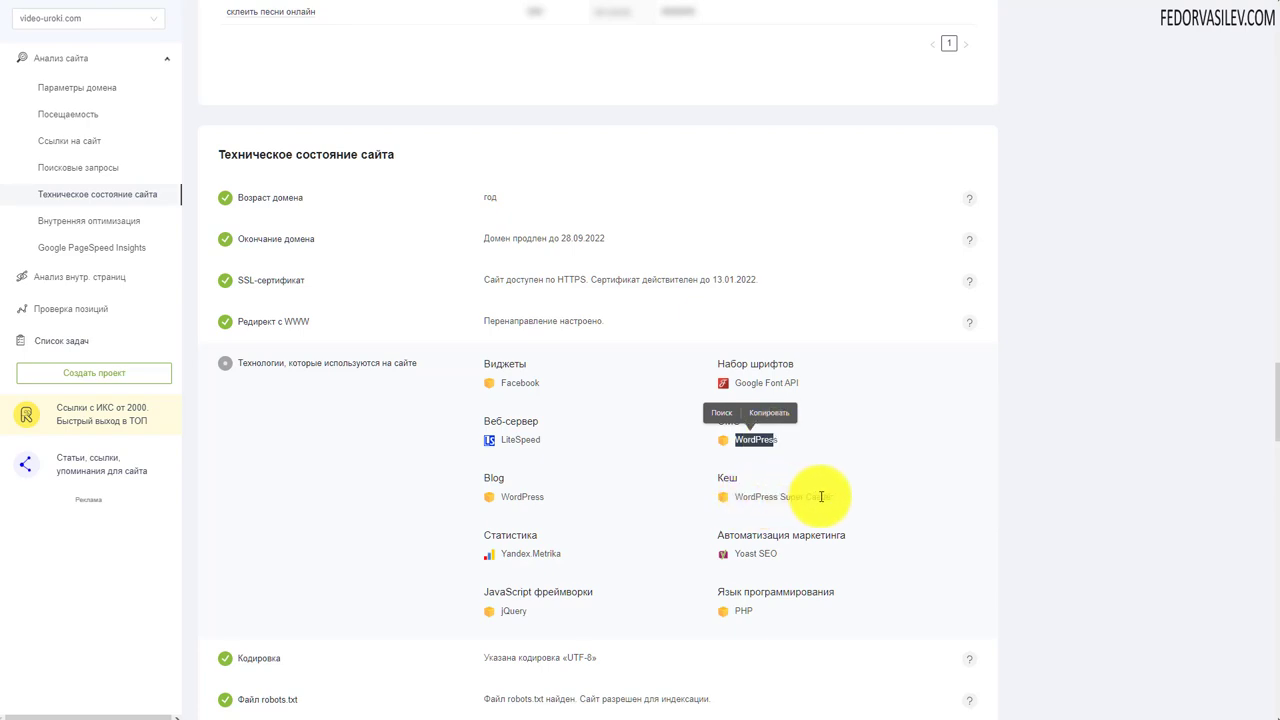
left_click(757, 550)
left_click(828, 560)
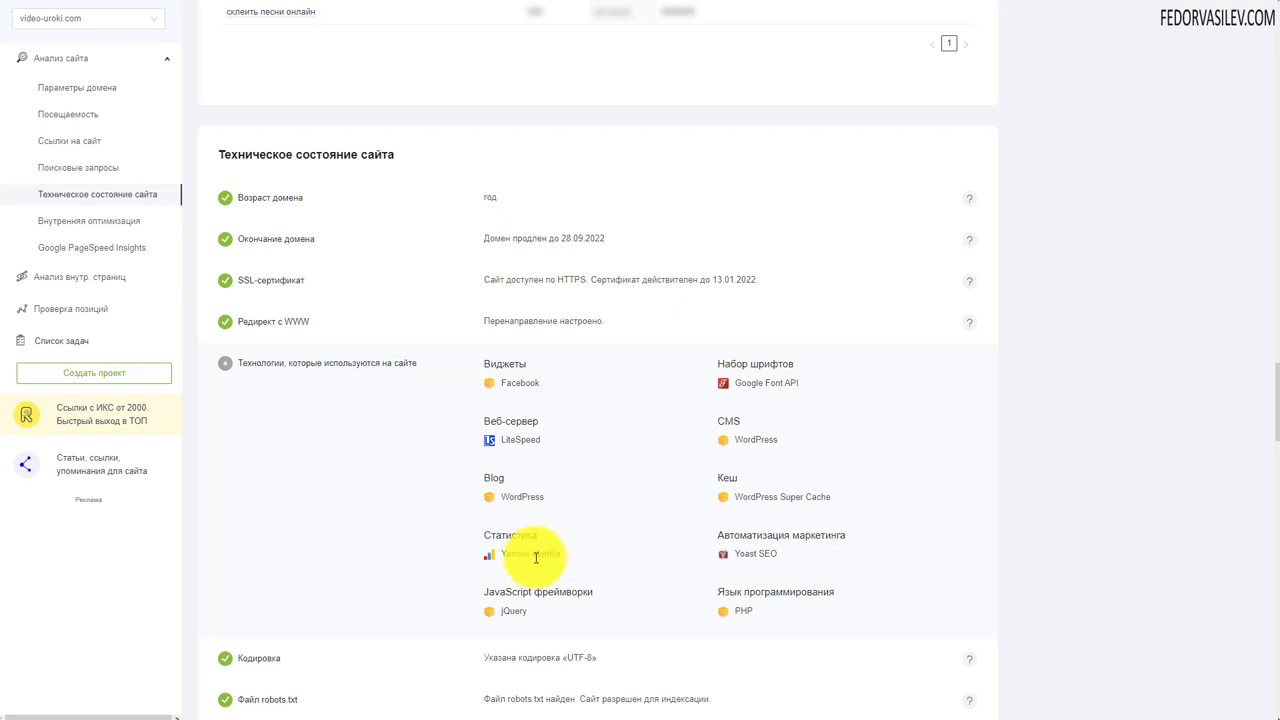
scroll(591, 377, "down", 4)
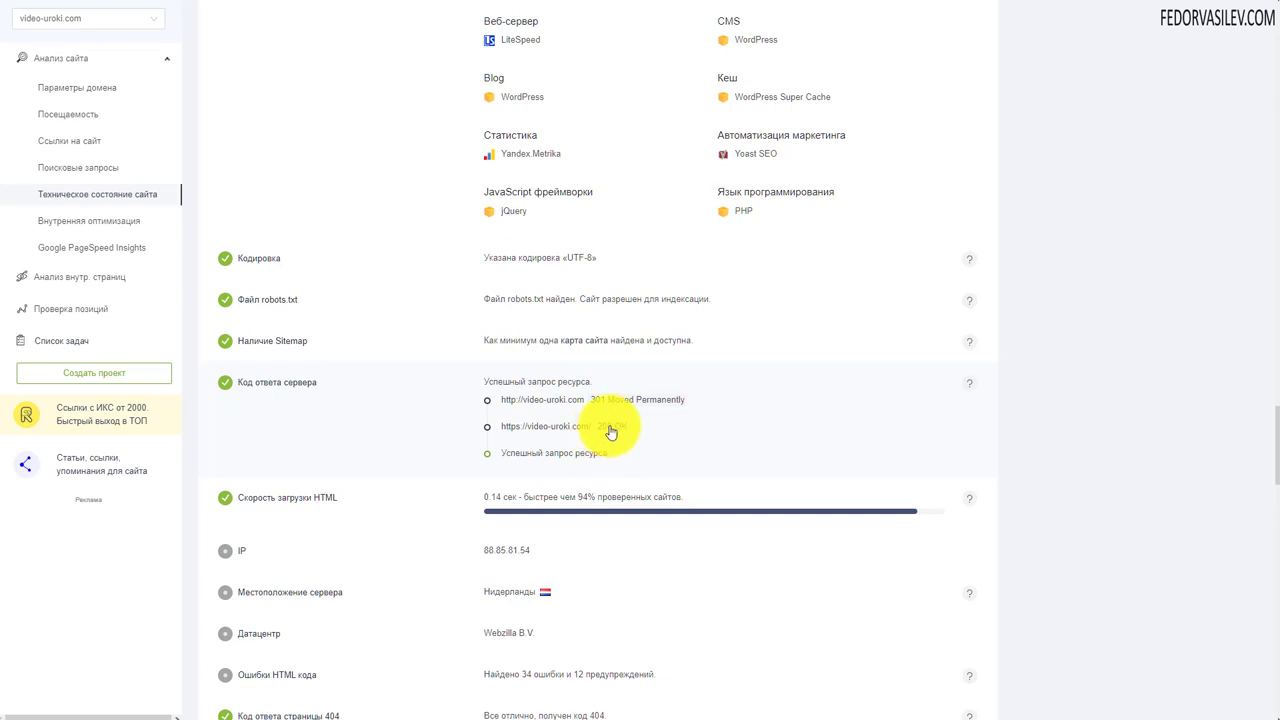
Examine the server response, location and 404 checks, and the internal optimisation data on page title, headings, text, links, markup and social networks
scroll(610, 415, "down", 2)
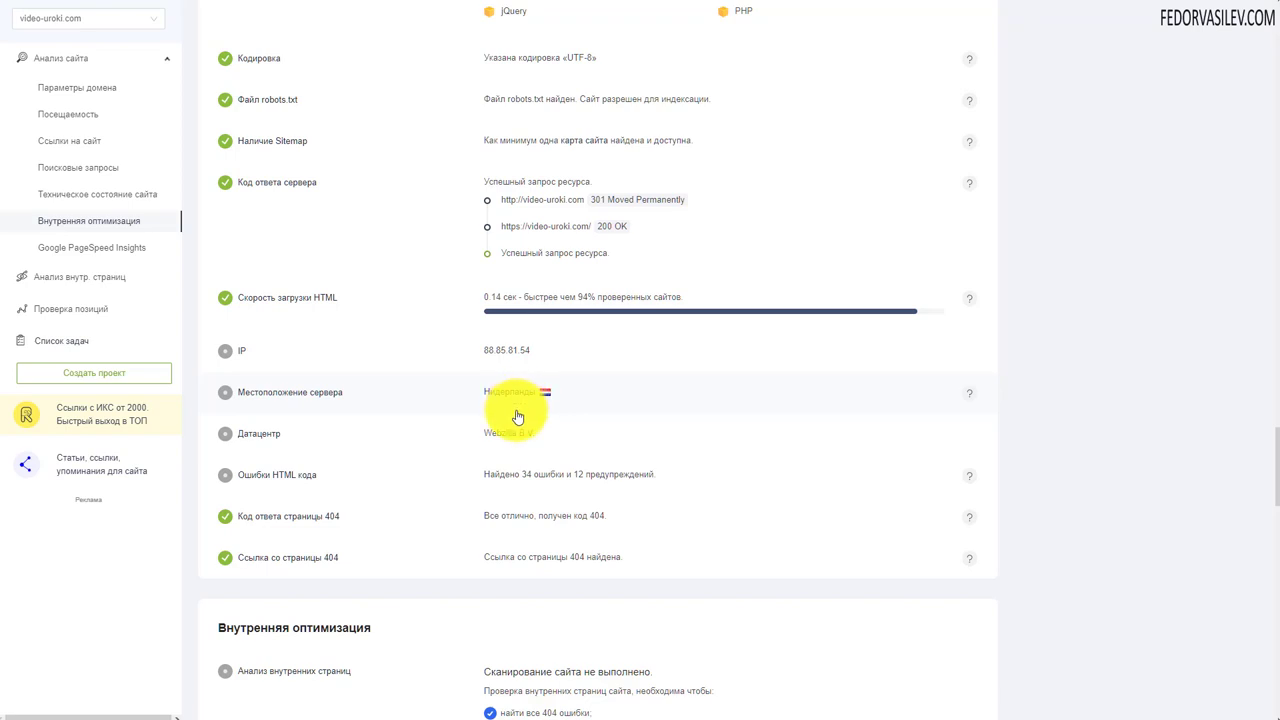
scroll(598, 270, "down", 2)
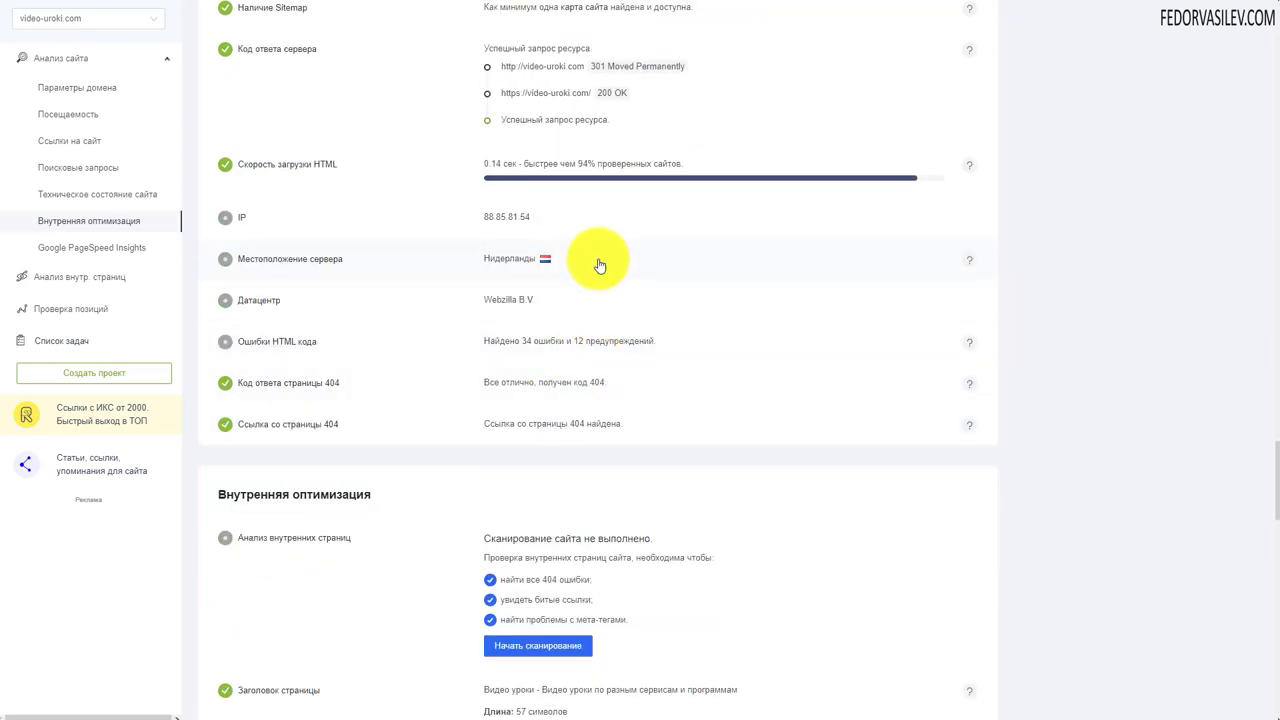
scroll(603, 260, "down", 5)
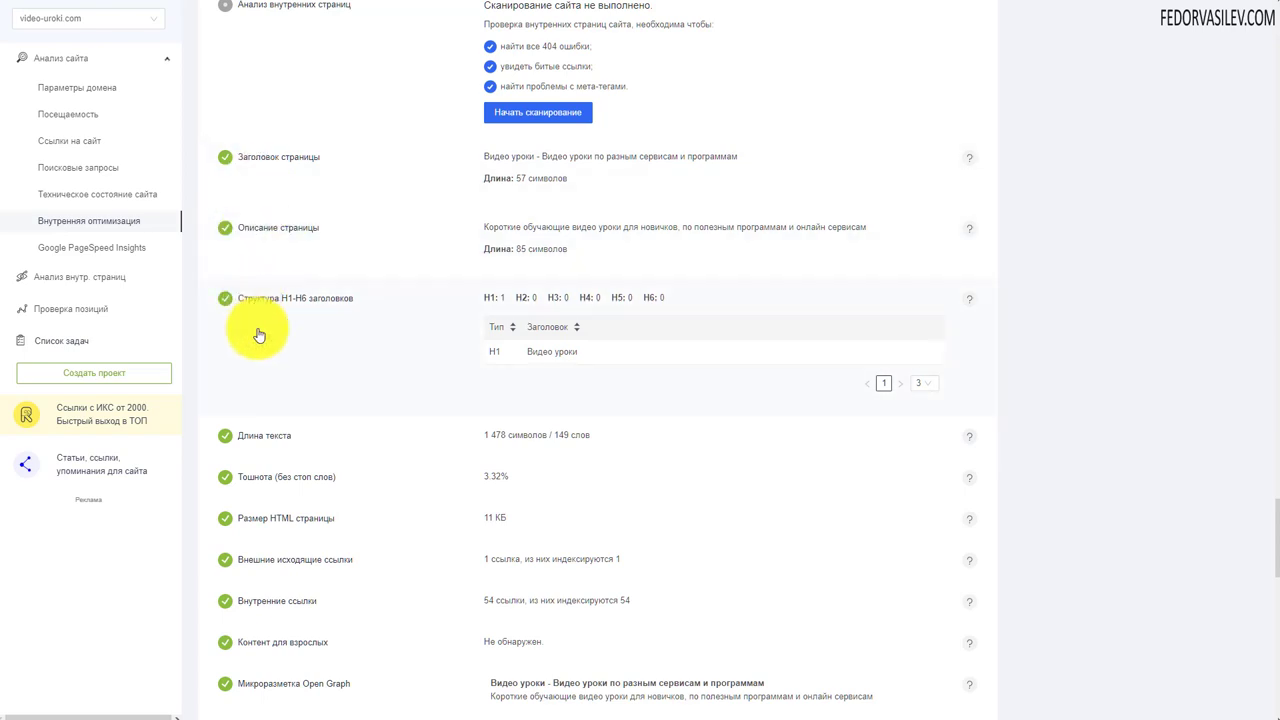
scroll(340, 289, "down", 1)
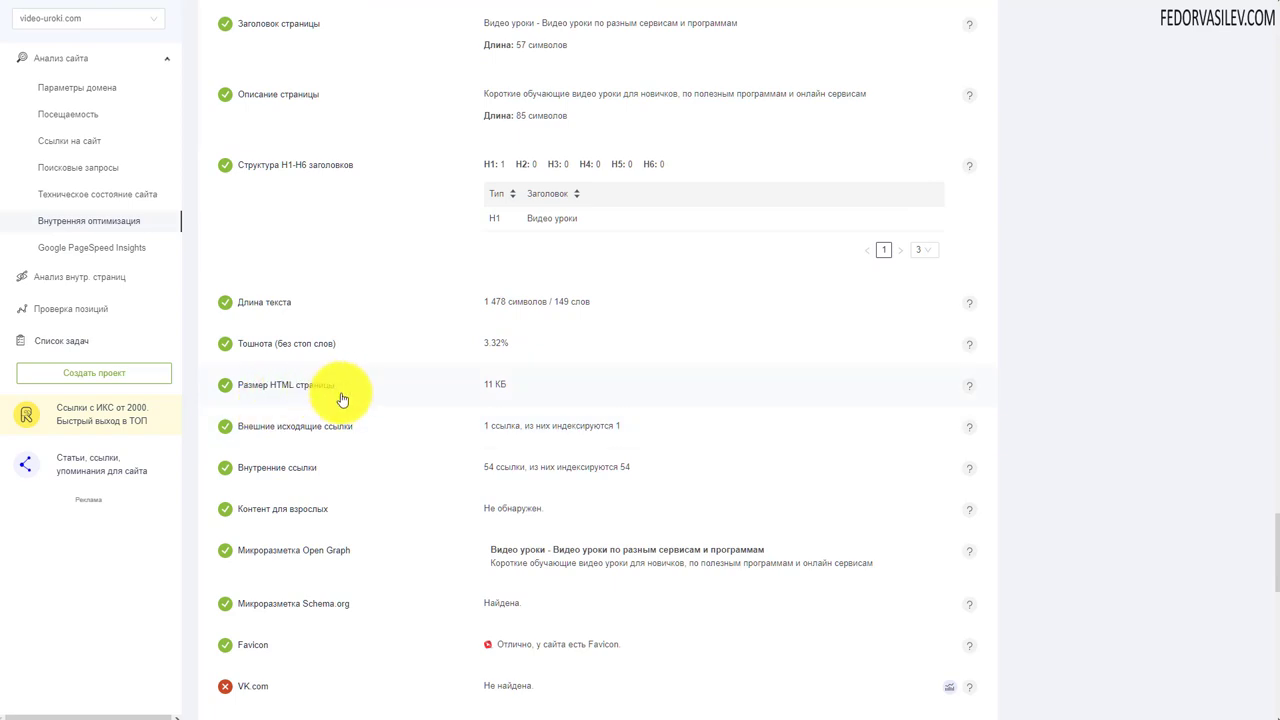
scroll(386, 366, "down", 1)
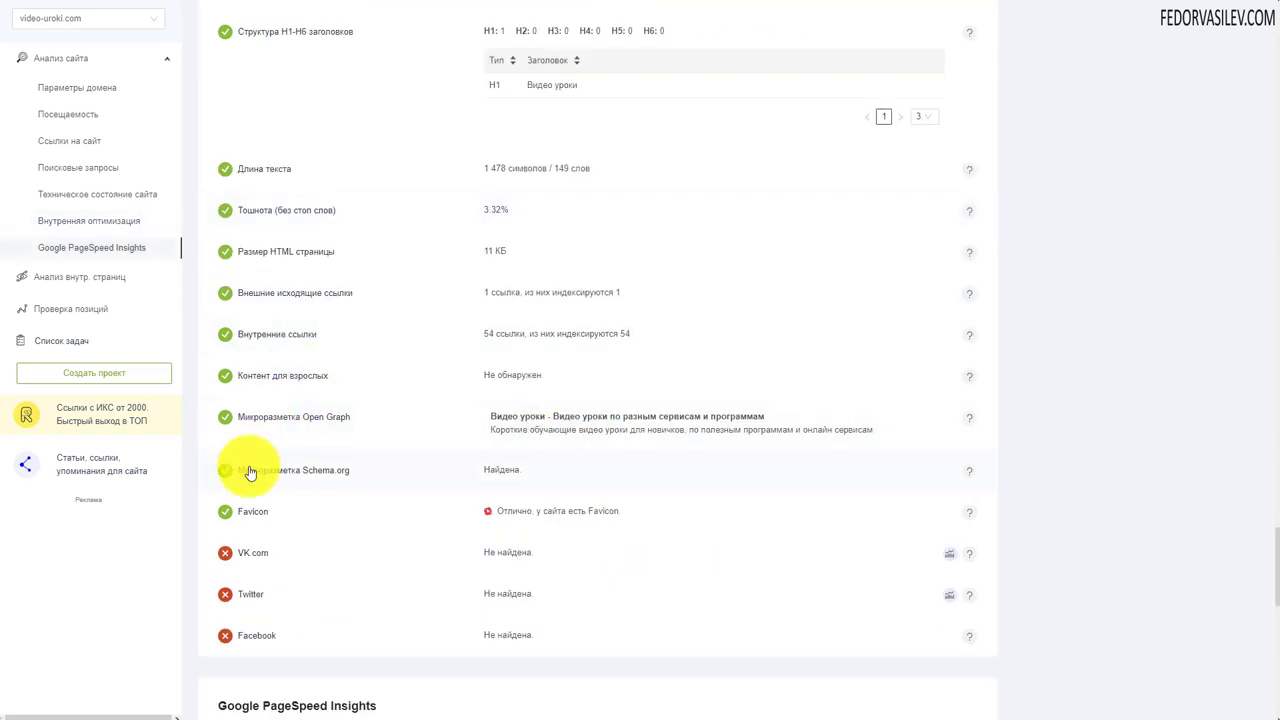
scroll(332, 380, "down", 1)
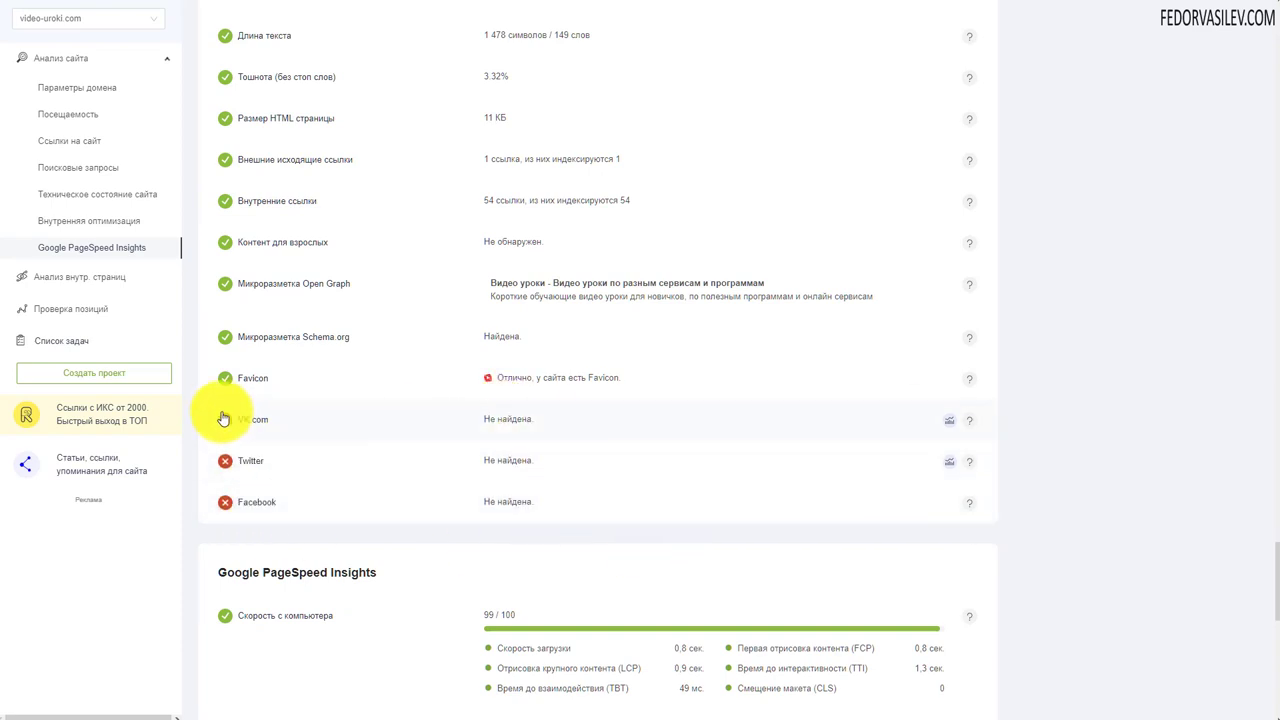
Examine the Google PageSpeed Insights results for desktop and mobile speed, loaded resources, compression, smartphone screenshot and unused CSS, and return through the report
scroll(288, 390, "down", 2)
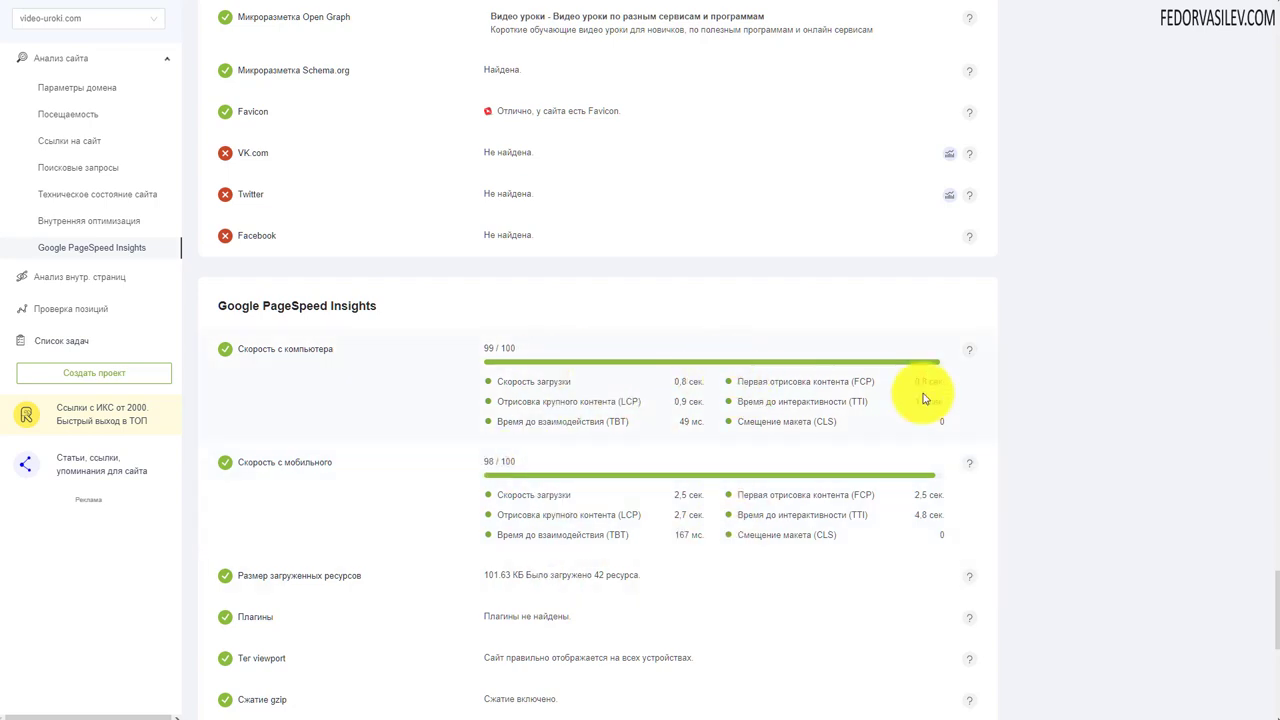
scroll(425, 374, "down", 1)
scroll(425, 374, "down", 1)
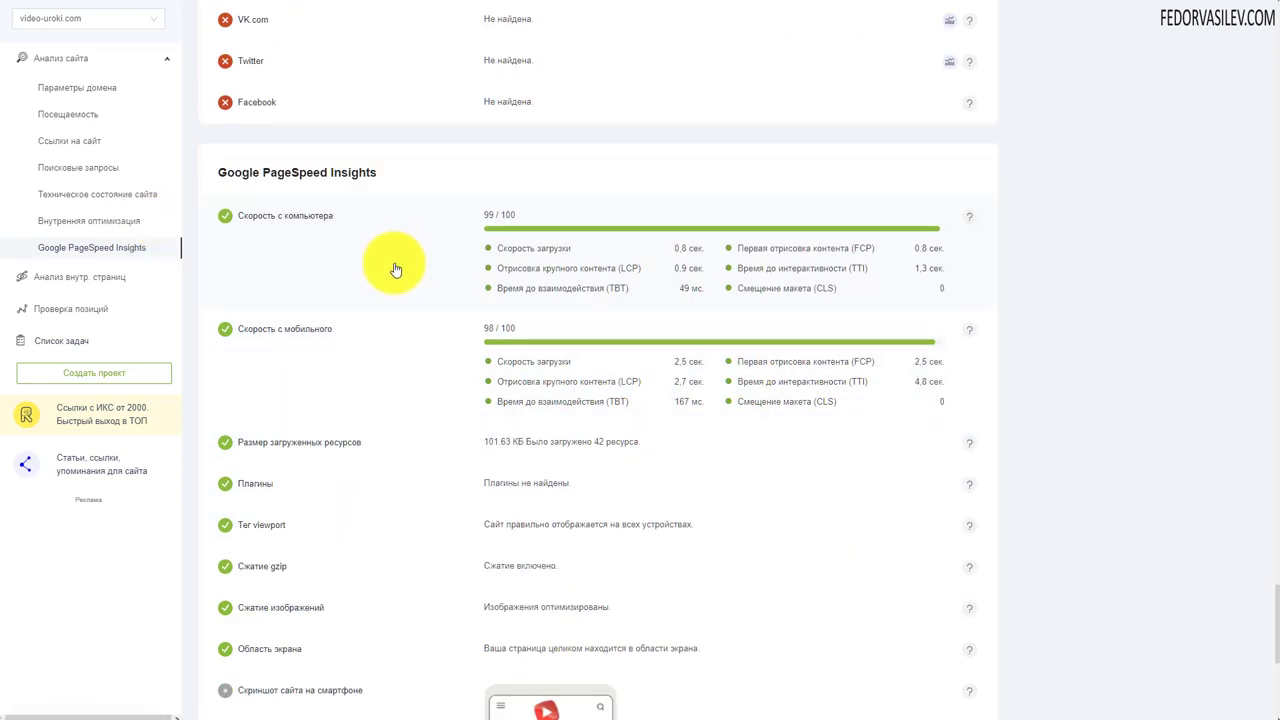
scroll(357, 287, "down", 2)
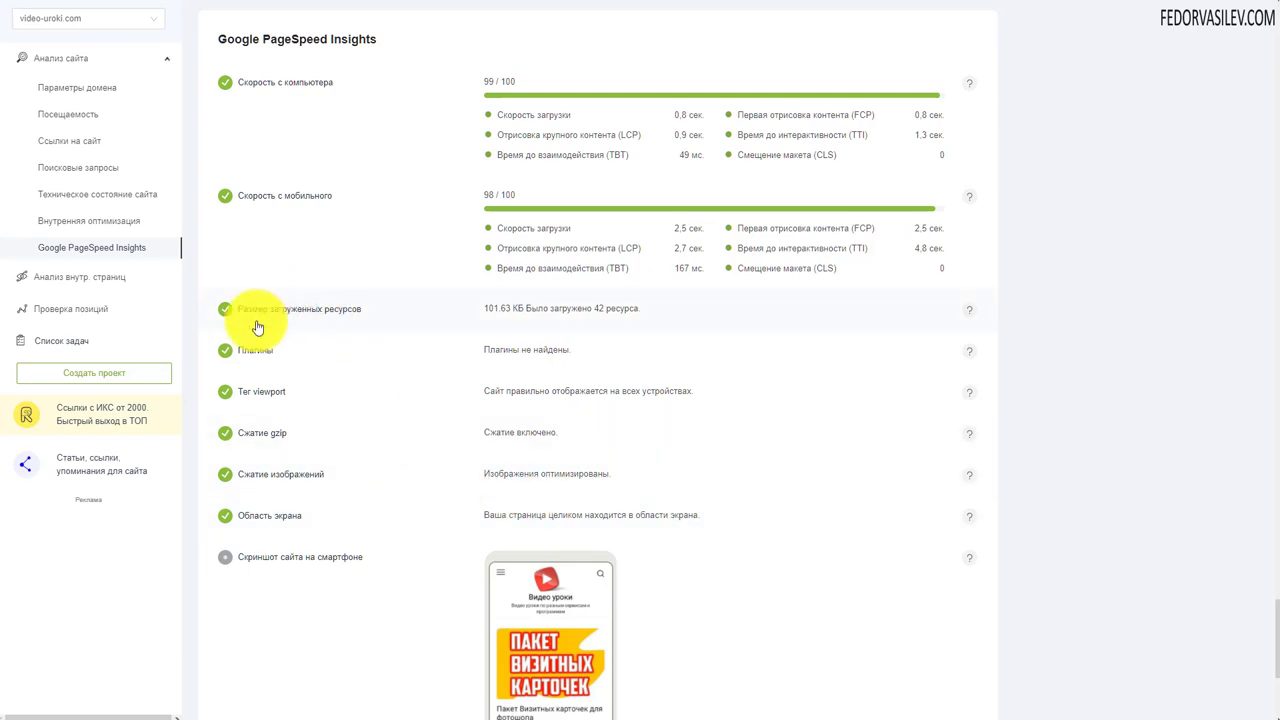
scroll(280, 462, "down", 2)
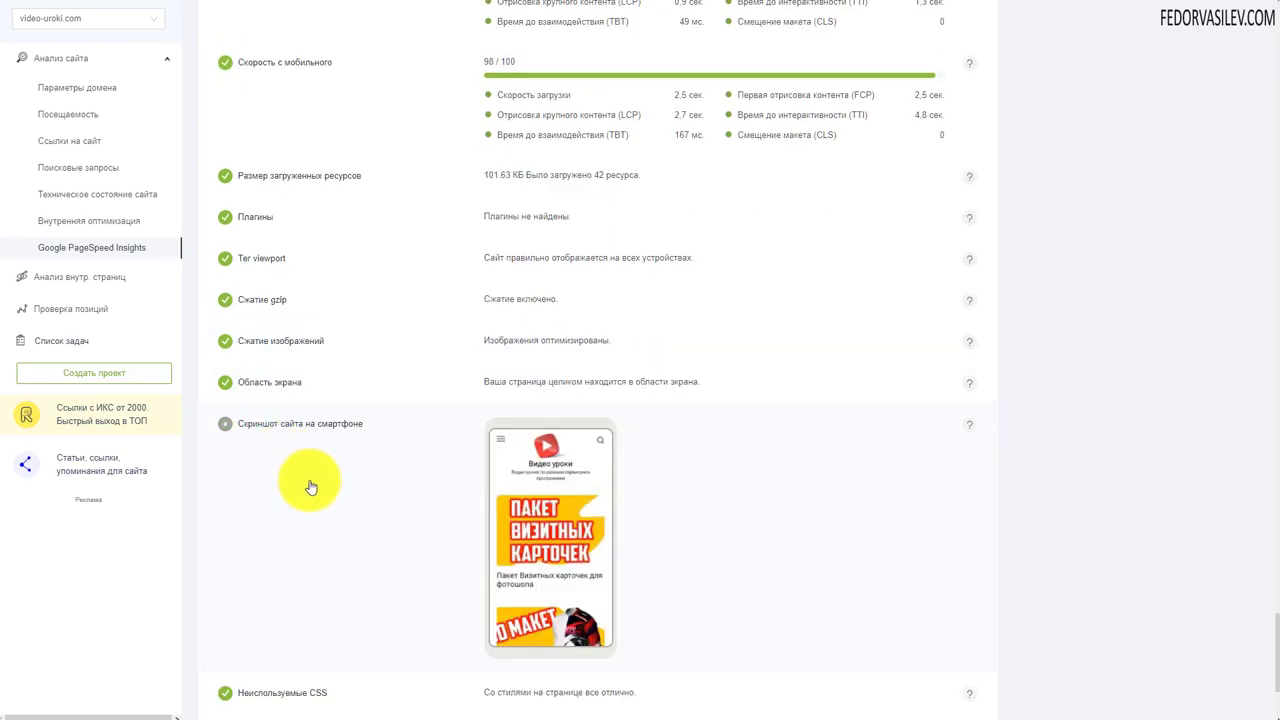
scroll(311, 487, "down", 2)
scroll(563, 543, "up", 15)
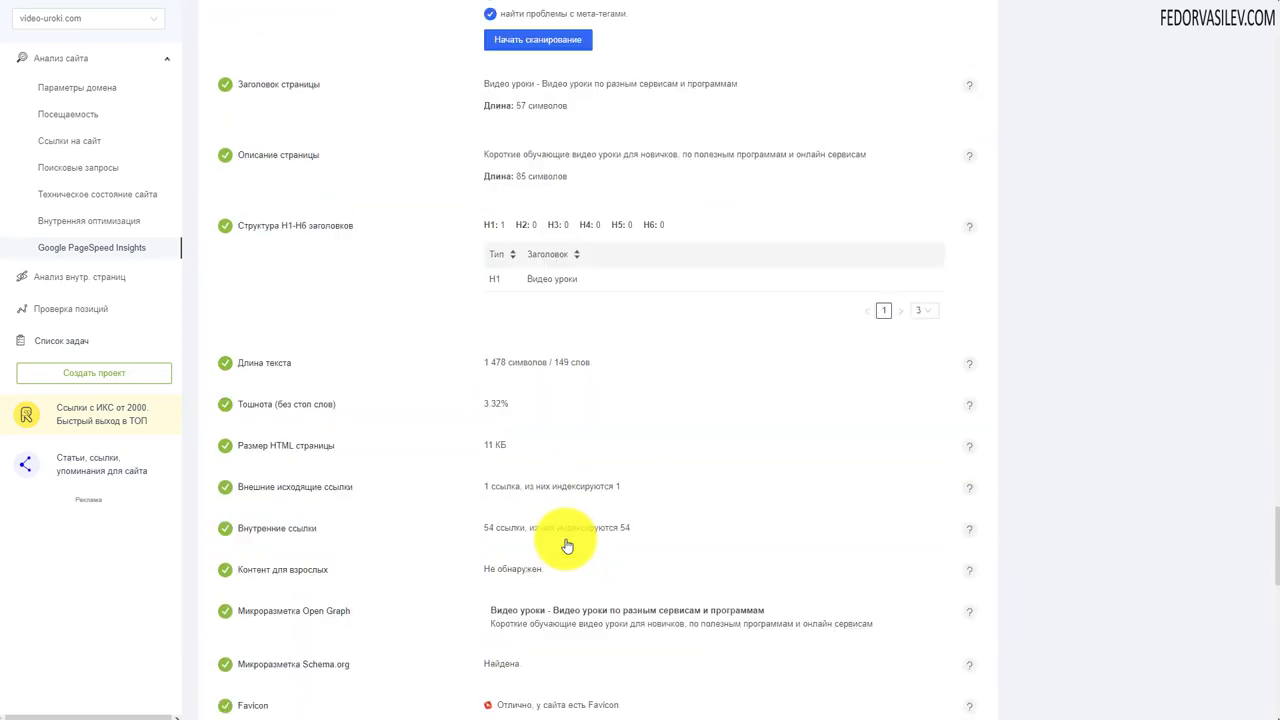
scroll(563, 548, "up", 20)
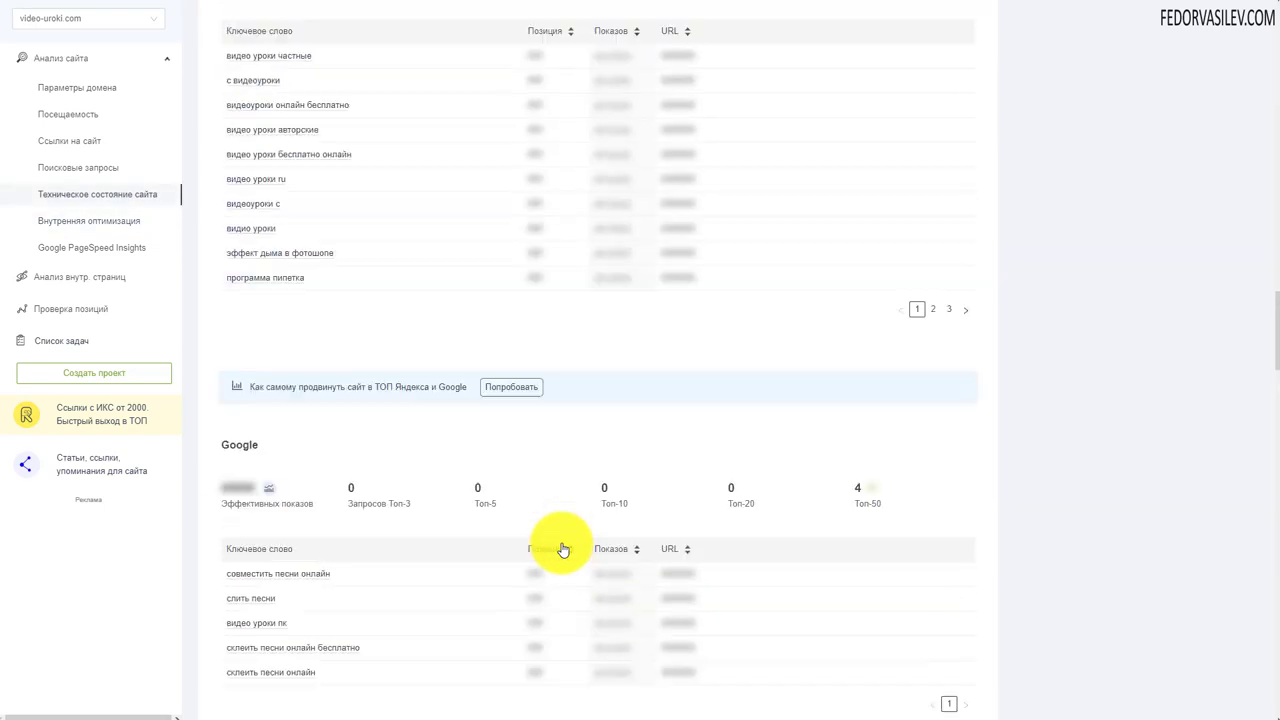
scroll(563, 548, "up", 20)
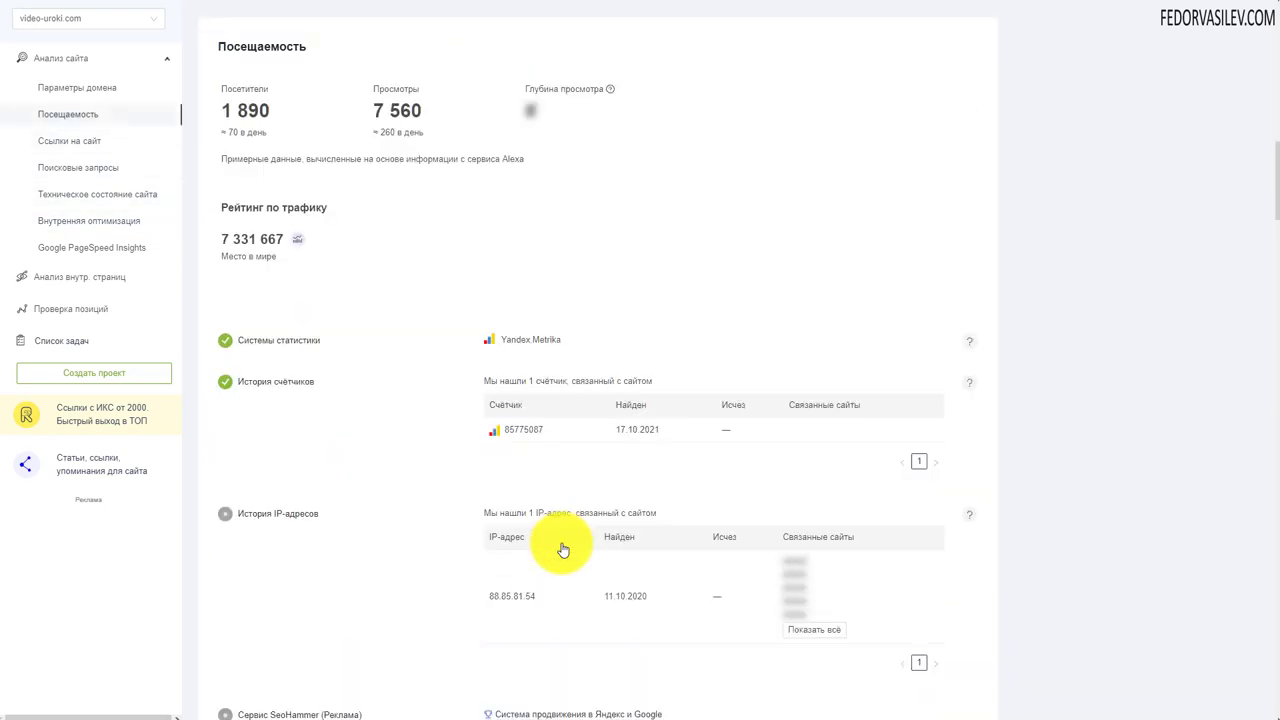
scroll(563, 548, "up", 15)
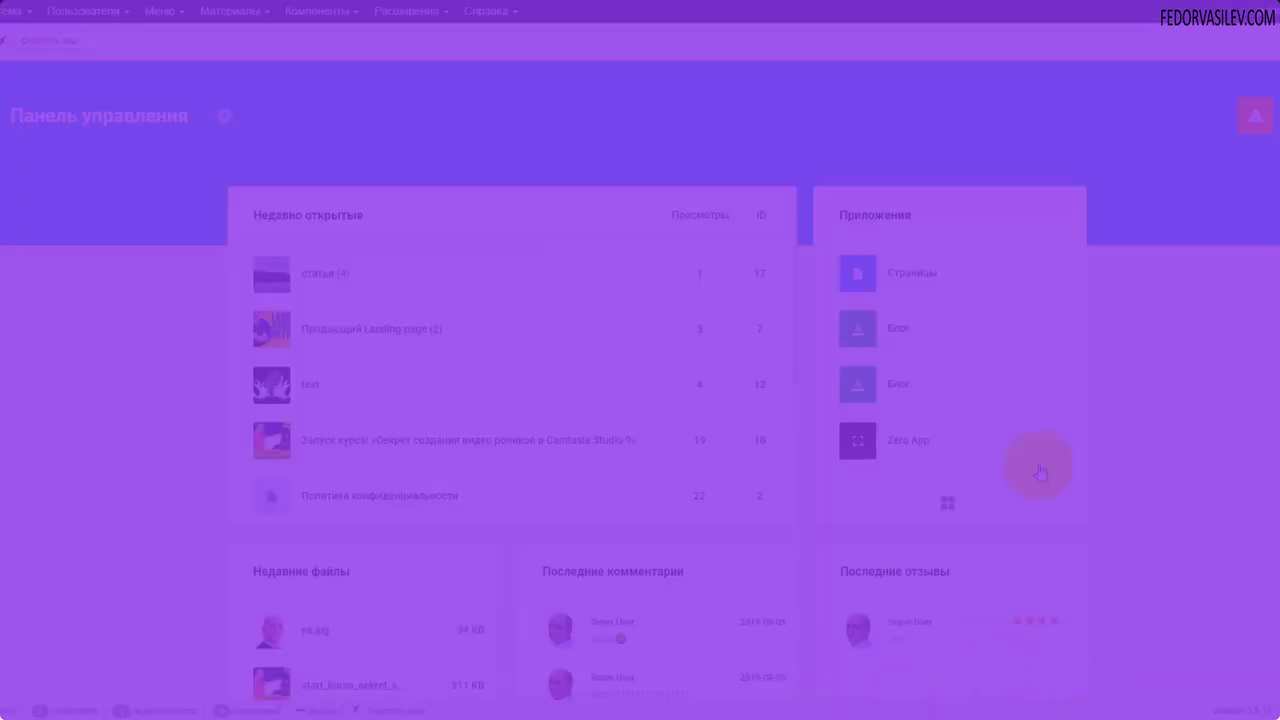
left_click(1268, 124)
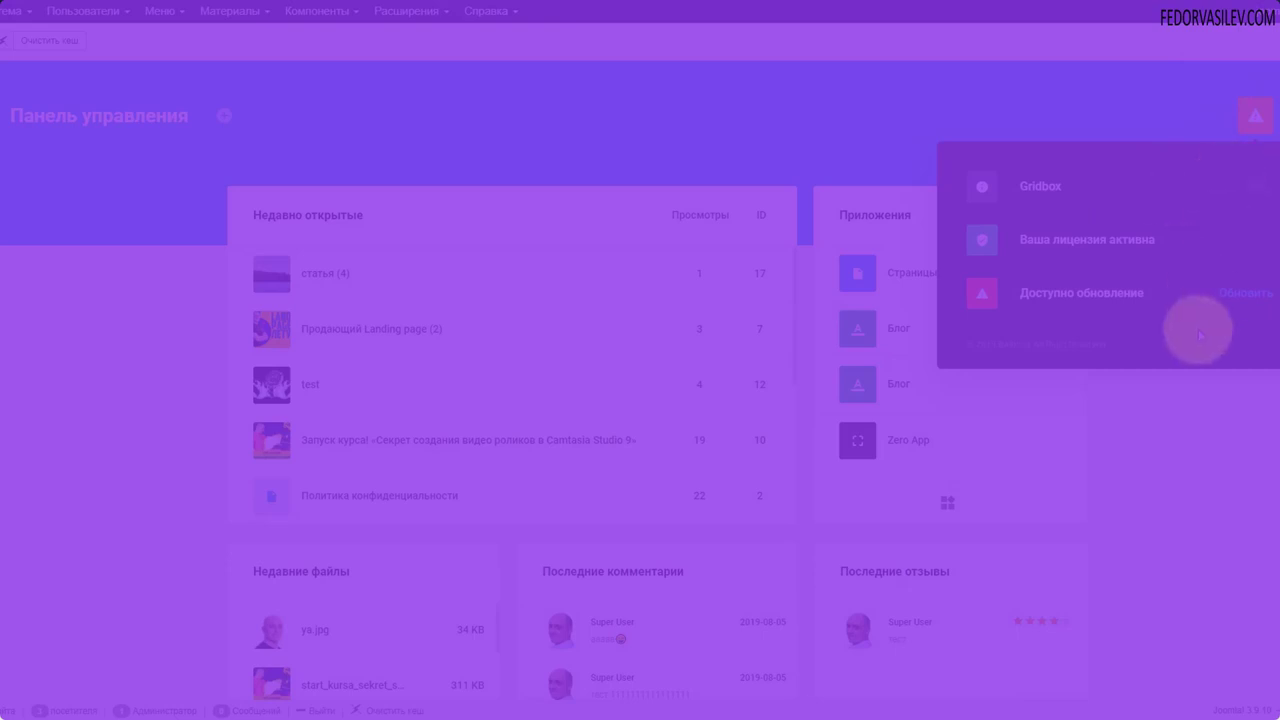
left_click(1024, 220)
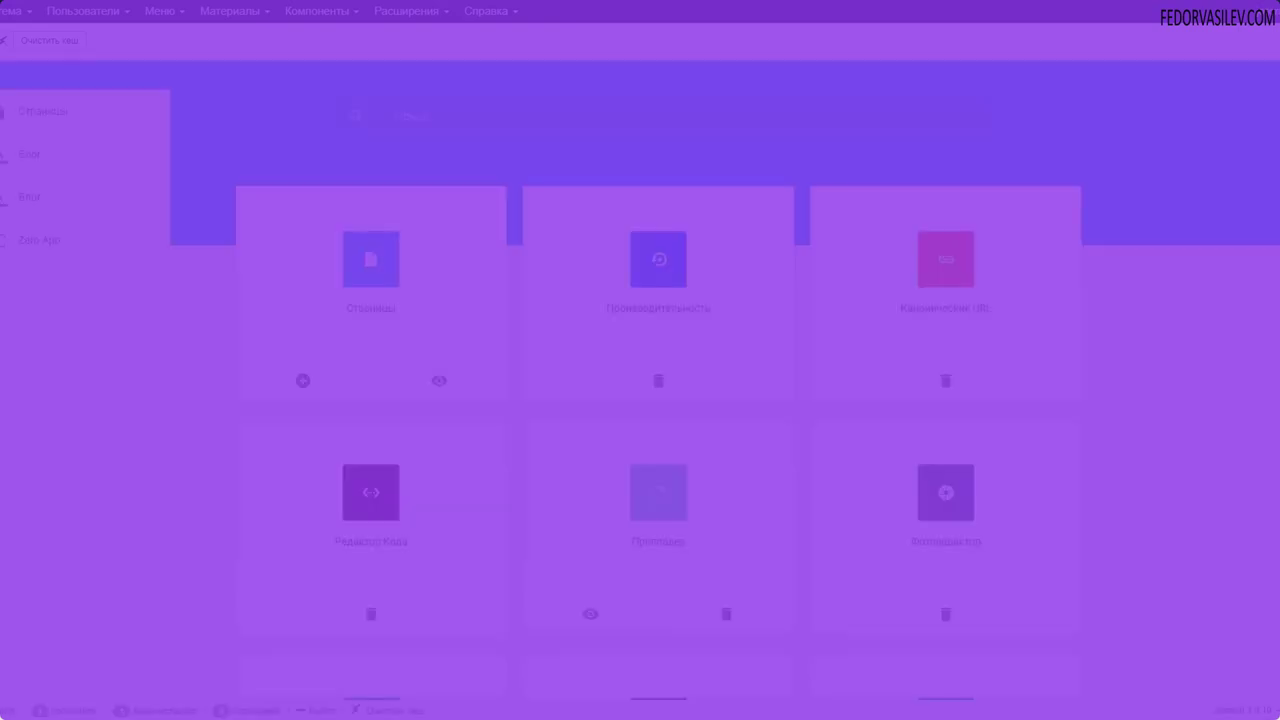
left_click(16, 243)
left_click(391, 432)
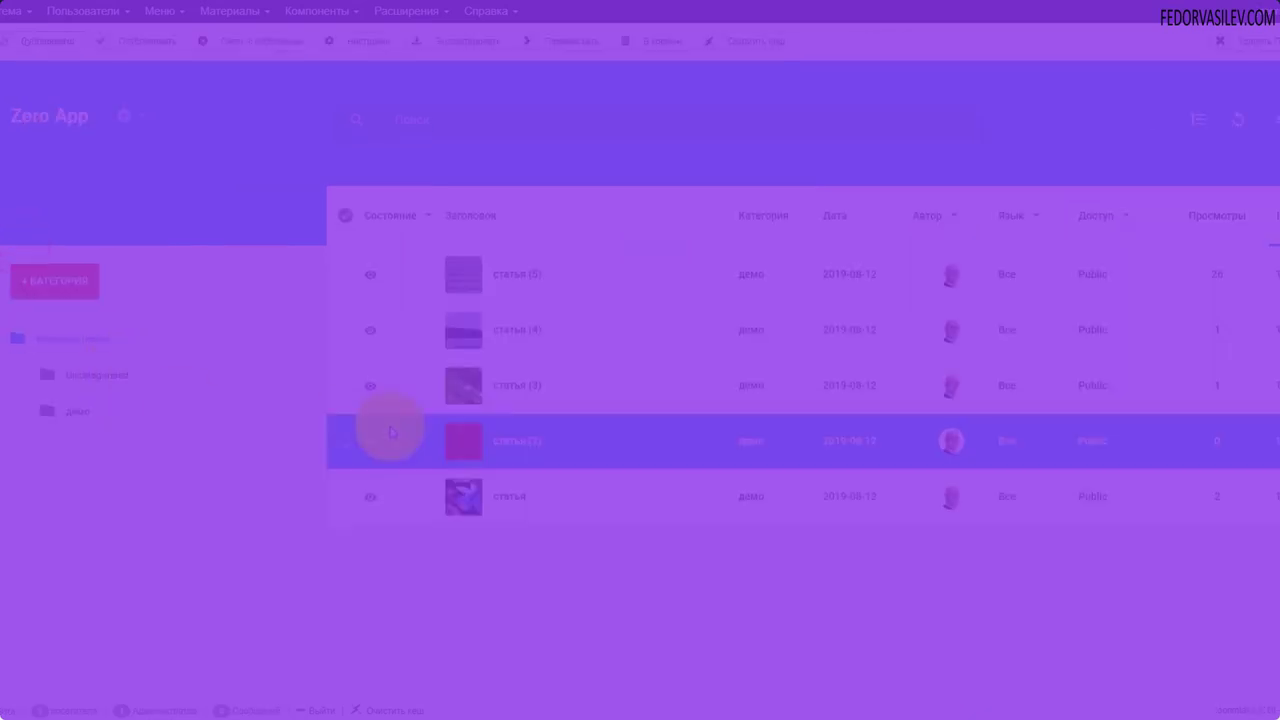
left_click(128, 123)
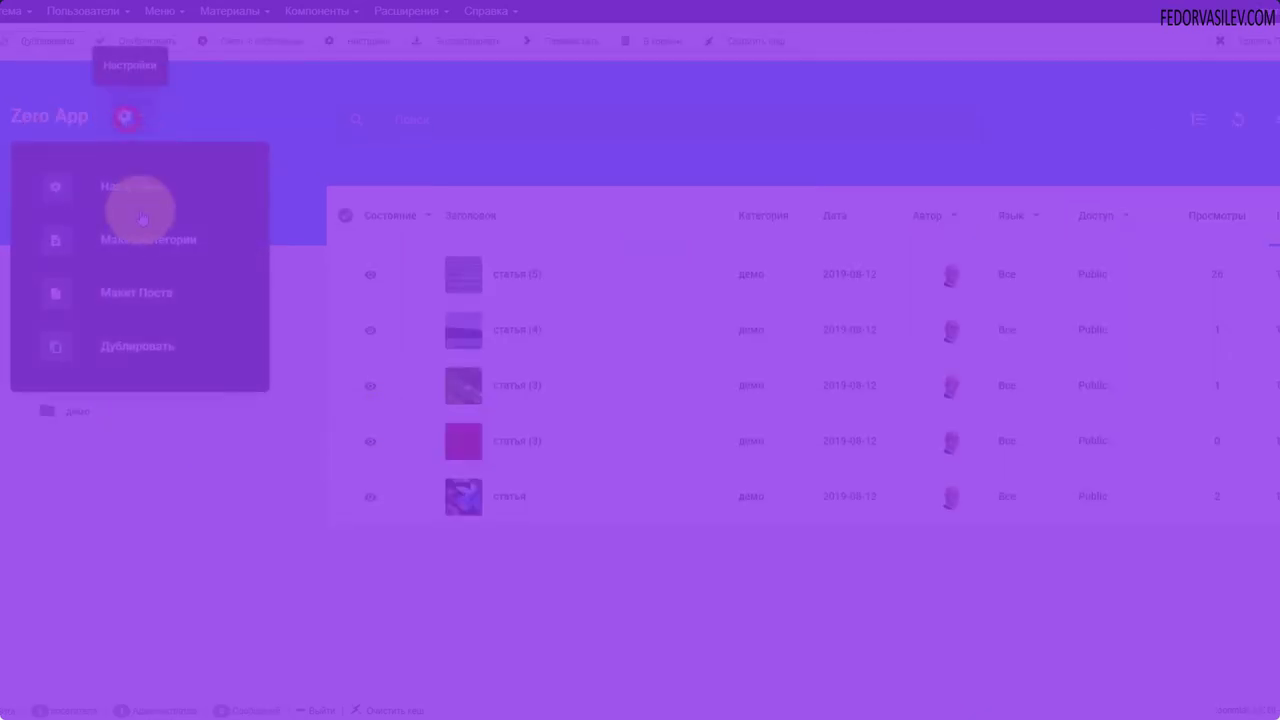